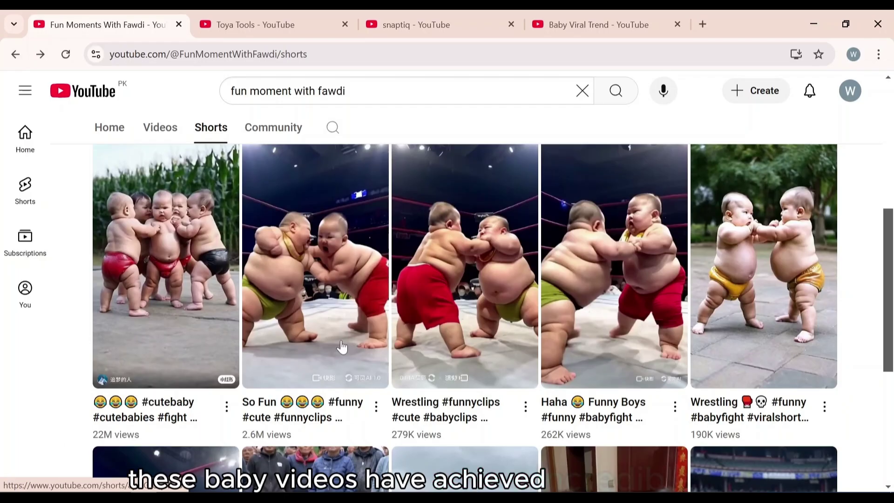
Examine the baby-video YouTube channels' popular Shorts, their view counts, and the Baby Viral Trend channel's subscriber and video counts
{"action": "scroll", "coordinate": [302, 147], "scroll_direction": "up", "scroll_amount": 5}
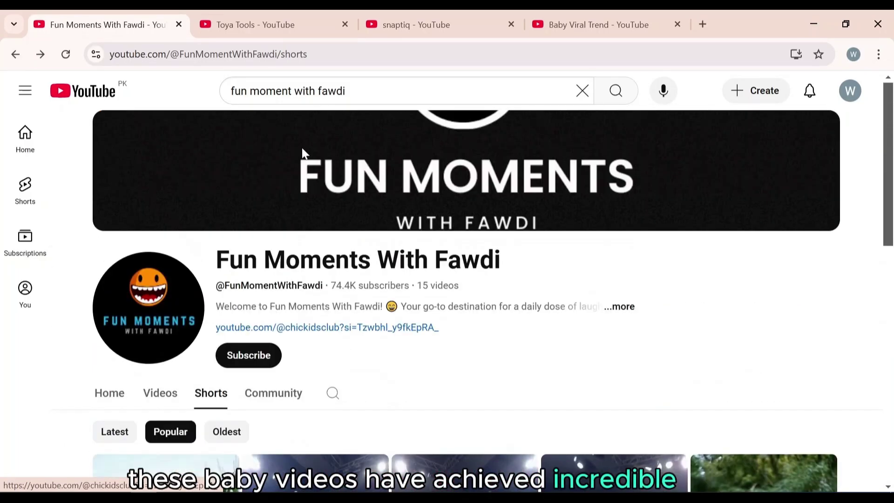
{"action": "left_click", "coordinate": [253, 14]}
{"action": "scroll", "coordinate": [321, 312], "scroll_direction": "down", "scroll_amount": 6}
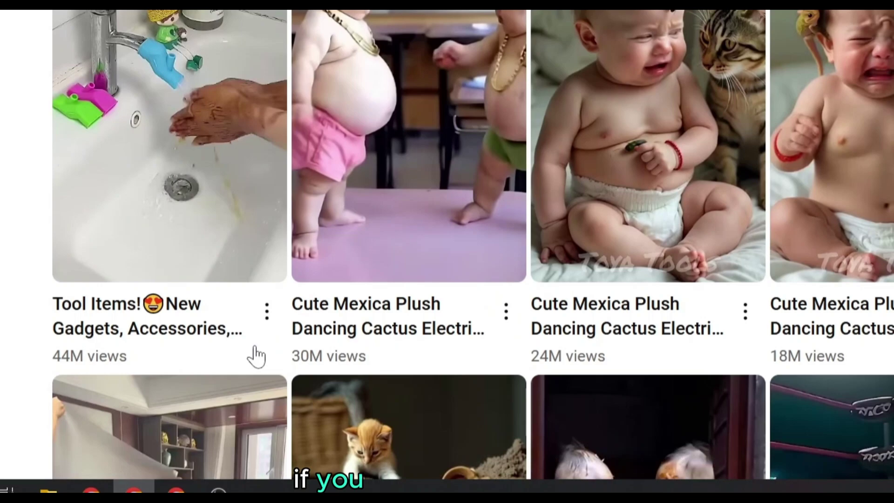
{"action": "scroll", "coordinate": [637, 321], "scroll_direction": "down", "scroll_amount": 10}
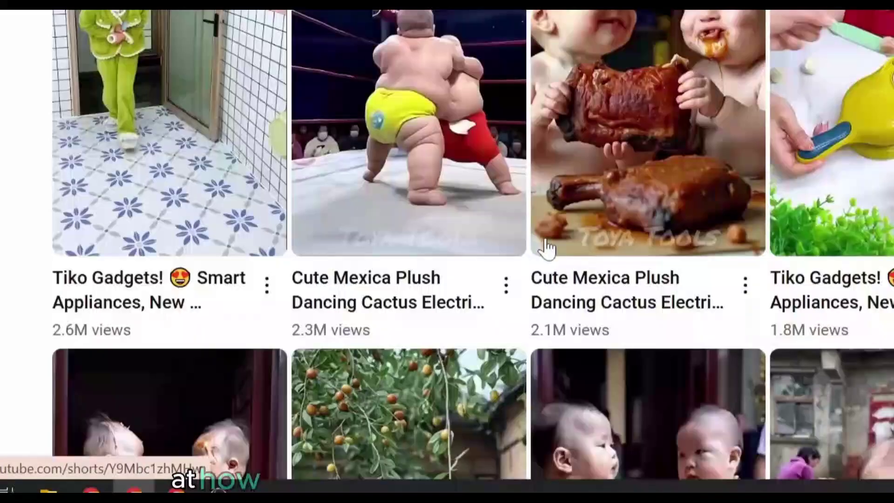
{"action": "scroll", "coordinate": [540, 244], "scroll_direction": "down", "scroll_amount": 3}
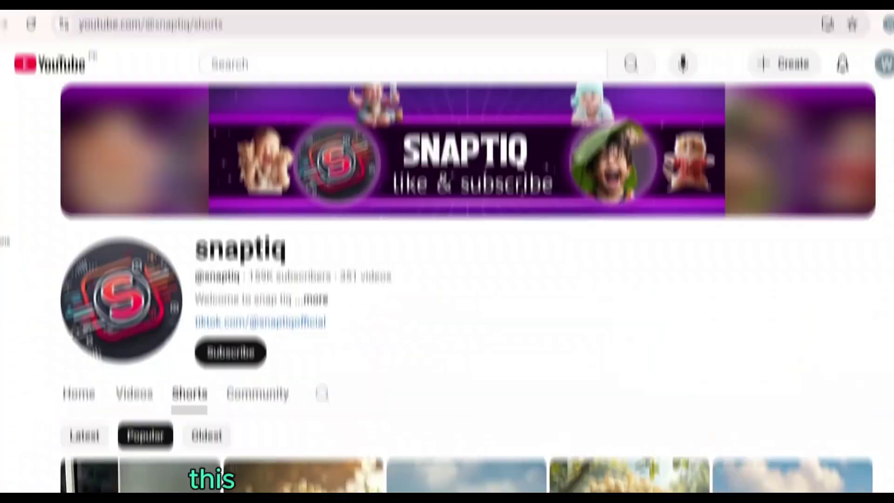
{"action": "scroll", "coordinate": [309, 279], "scroll_direction": "down", "scroll_amount": 6}
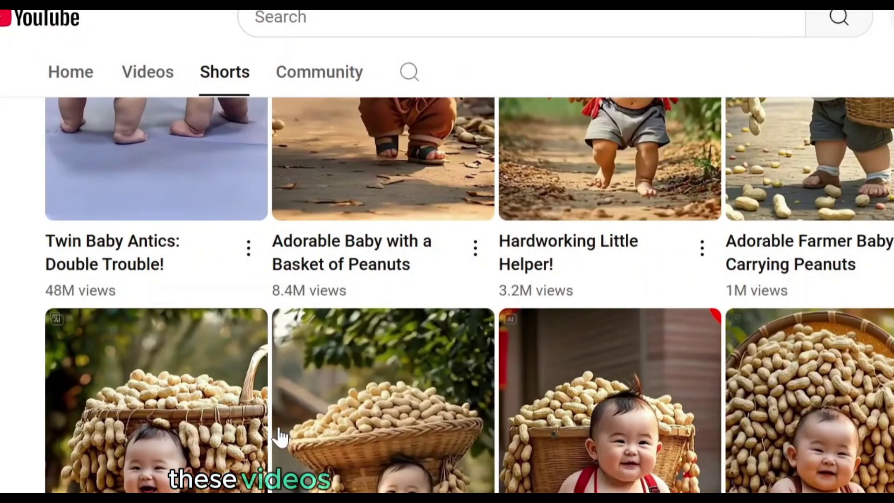
{"action": "scroll", "coordinate": [251, 428], "scroll_direction": "up", "scroll_amount": 3}
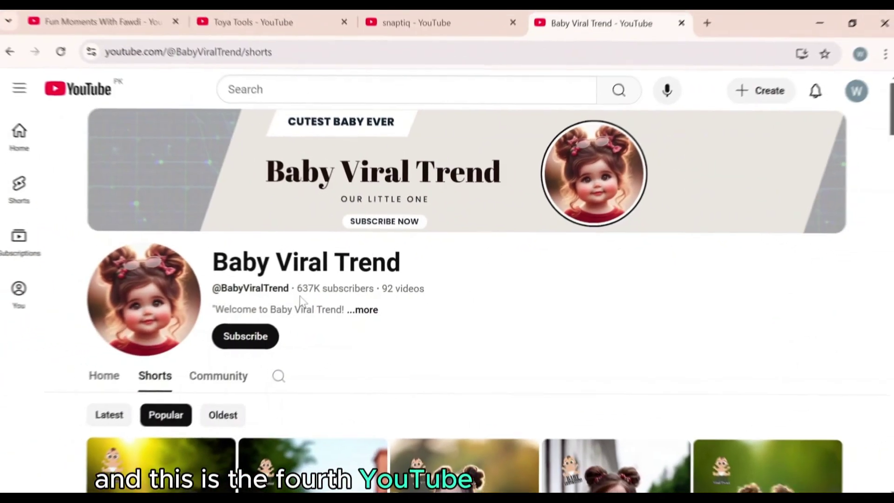
{"action": "left_click_drag", "start_coordinate": [296, 289], "coordinate": [435, 285]}
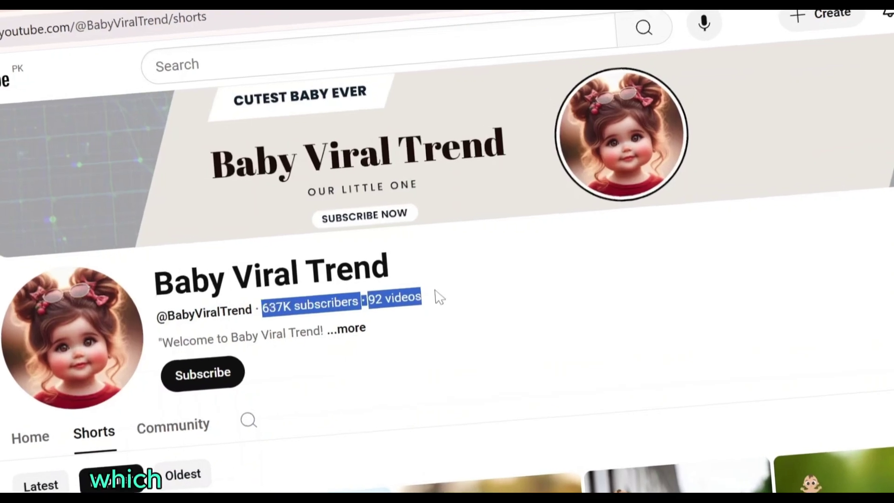
{"action": "left_click", "coordinate": [436, 291]}
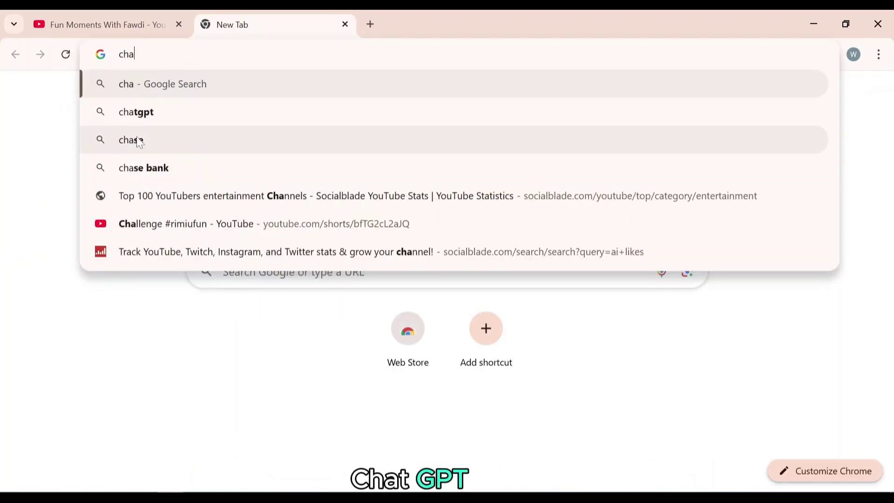
Search the web for chatgpt and open the ChatGPT site from the results
{"action": "left_click", "coordinate": [147, 113]}
{"action": "scroll", "coordinate": [134, 247], "scroll_direction": "down", "scroll_amount": 1}
{"action": "scroll", "coordinate": [134, 247], "scroll_direction": "down", "scroll_amount": 5}
{"action": "left_click", "coordinate": [91, 296]}
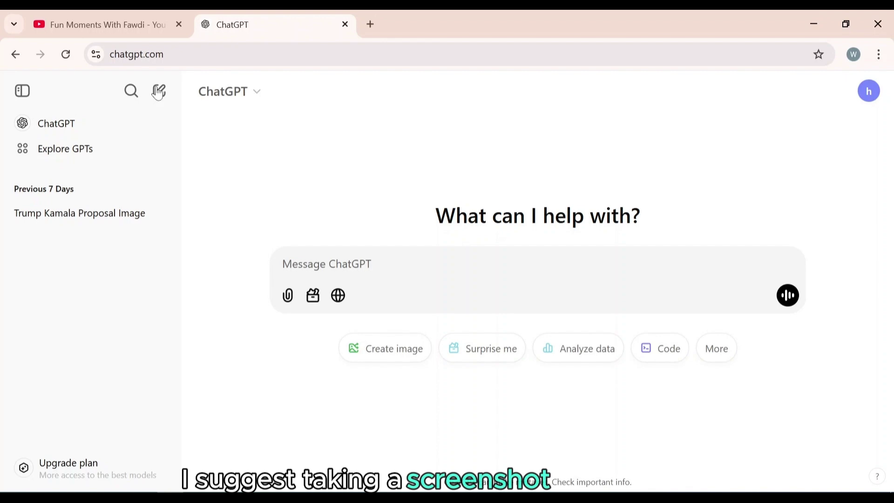
Capture the first popular Short's thumbnail of five wrestling babies on the YouTube channel page with Snipping Tool
{"action": "left_click", "coordinate": [131, 24]}
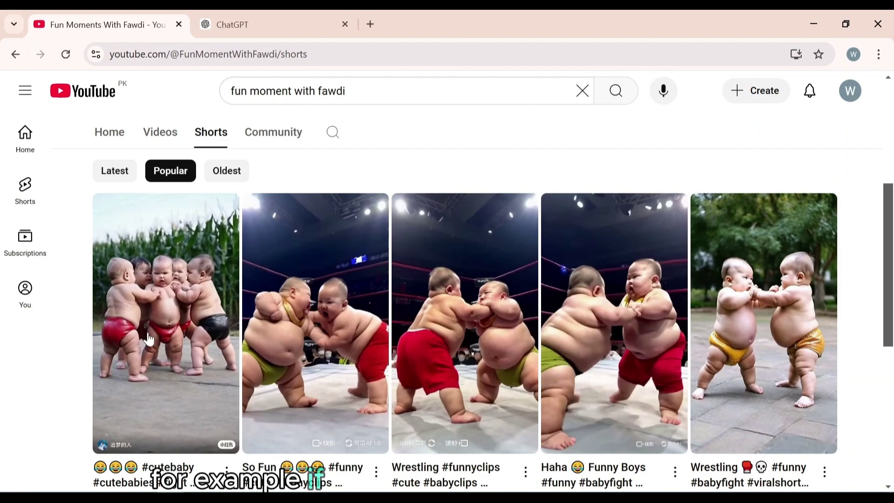
{"action": "key", "text": "super"}
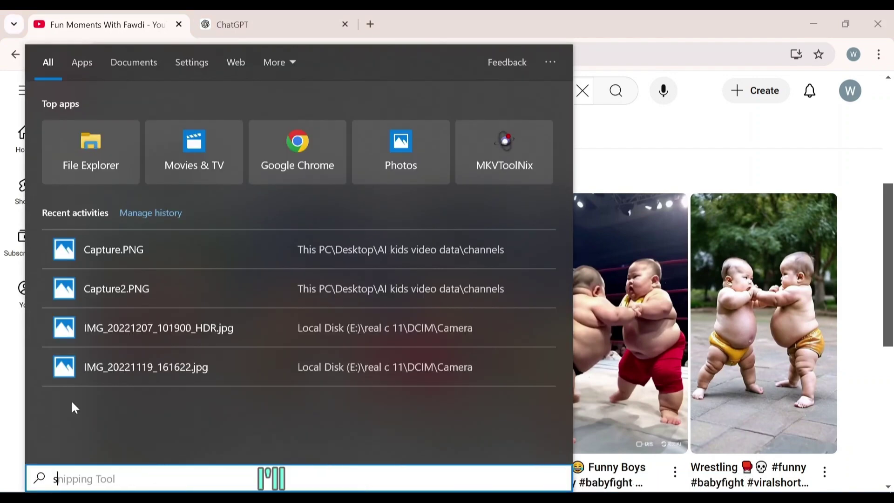
{"action": "type", "text": "sn"}
{"action": "left_click", "coordinate": [110, 140]}
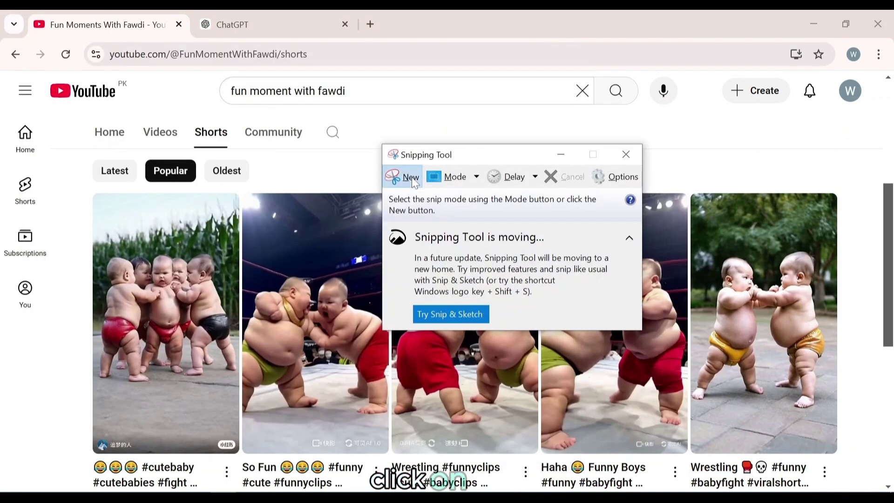
{"action": "left_click", "coordinate": [403, 176]}
{"action": "left_click_drag", "start_coordinate": [94, 195], "coordinate": [237, 430]}
Save the snip to the Desktop as Capture2
{"action": "left_click", "coordinate": [37, 76]}
{"action": "left_click", "coordinate": [65, 112]}
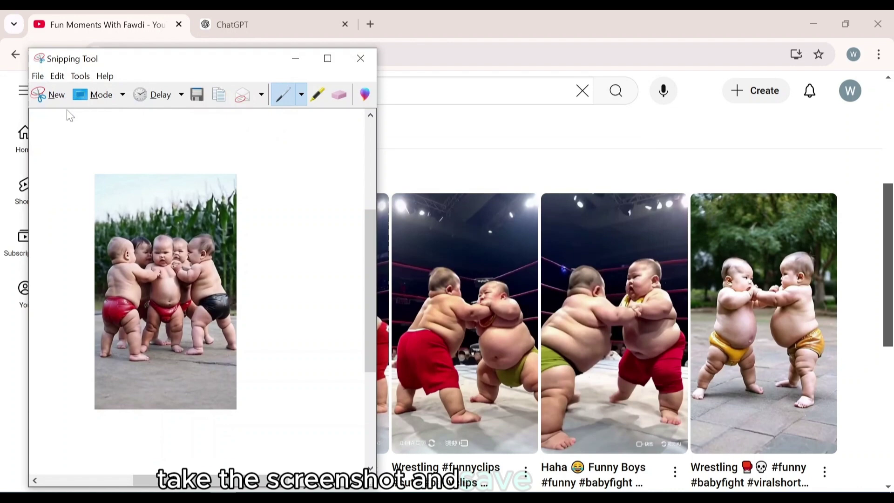
{"action": "left_click", "coordinate": [331, 390]}
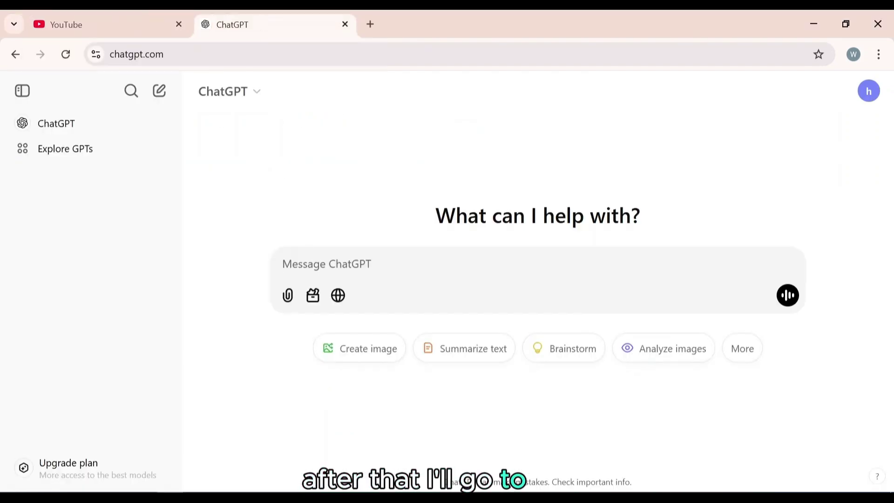
Attach the Capture2 image from the Desktop to a new ChatGPT message
{"action": "left_click", "coordinate": [288, 295]}
{"action": "left_click", "coordinate": [339, 380]}
{"action": "left_click", "coordinate": [389, 154]}
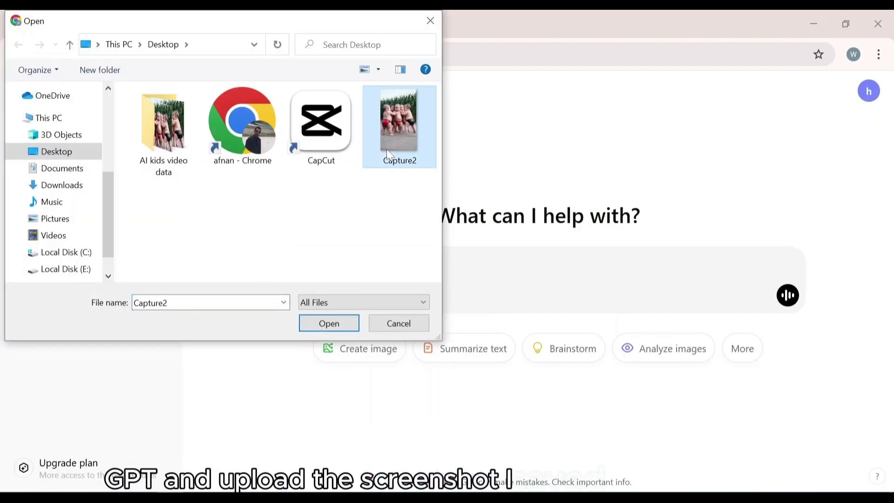
{"action": "double_click", "coordinate": [389, 154]}
Ask ChatGPT to write a simple, concise text prompt for the attached picture of Japanese sumo wrestlers
{"action": "type", "text": "I provided you with a picture of Japanese sumo wrestlers, and your task is to write a text prompt for this image. Keep it simple and concise so the AI tool can easily understand."}
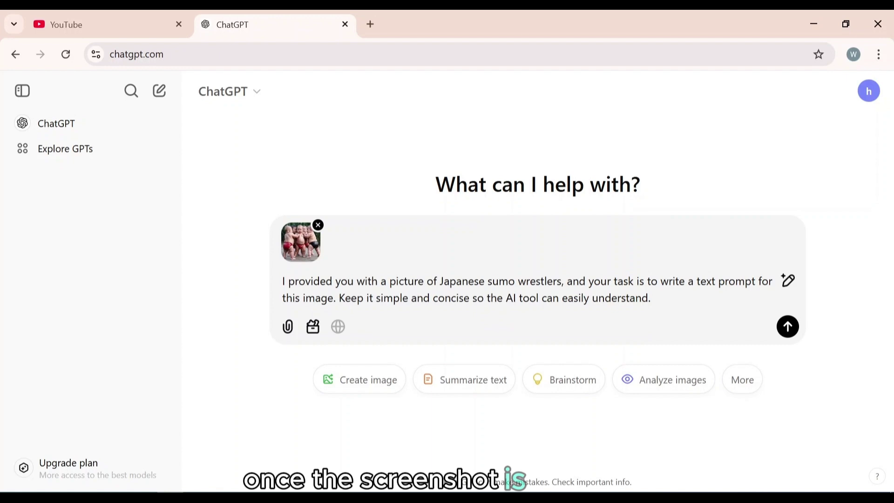
{"action": "left_click_drag", "start_coordinate": [283, 282], "coordinate": [573, 299]}
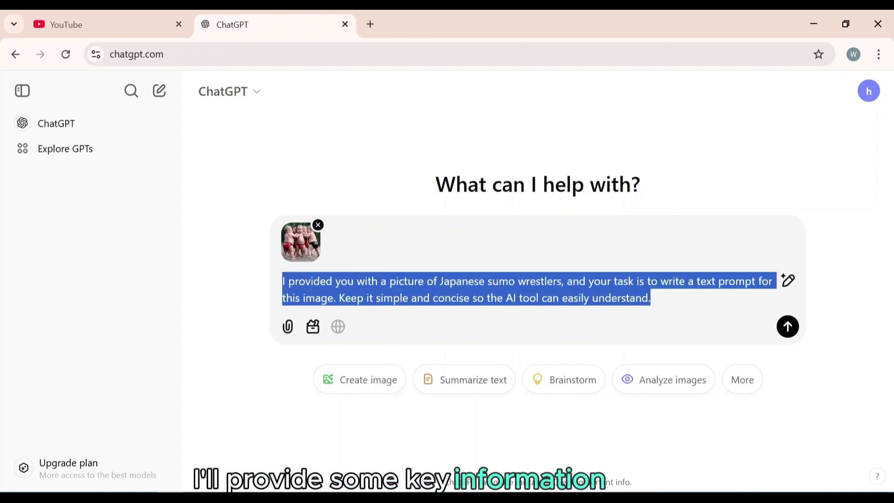
{"action": "left_click", "coordinate": [650, 299]}
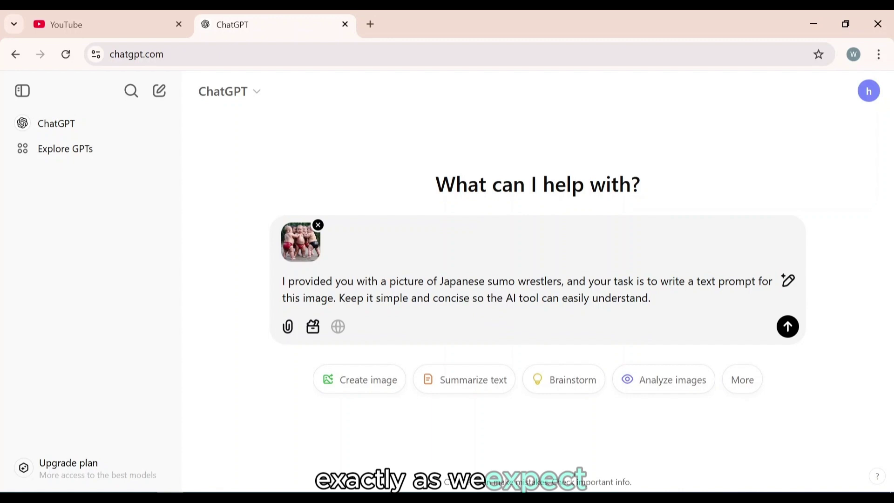
{"action": "key", "text": "Return"}
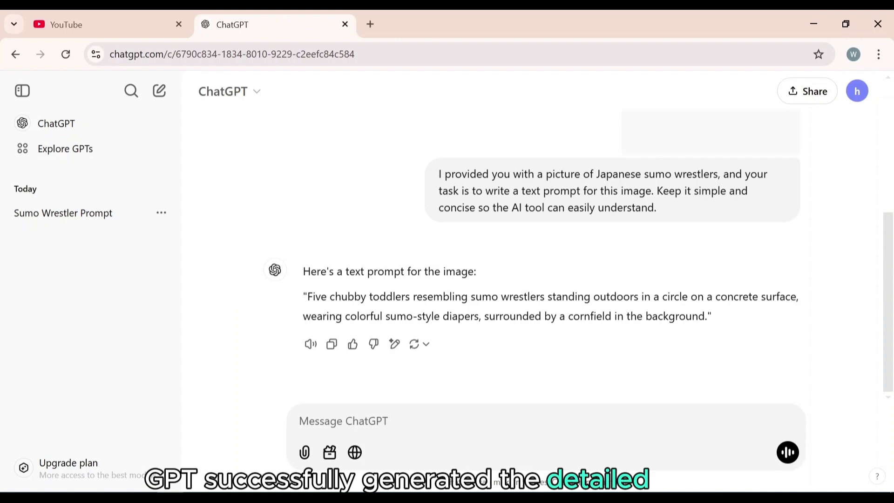
Switch to Notepad and review the five prepared prompts about chubby toddlers resembling sumo wrestlers
{"action": "key", "text": "alt+Tab"}
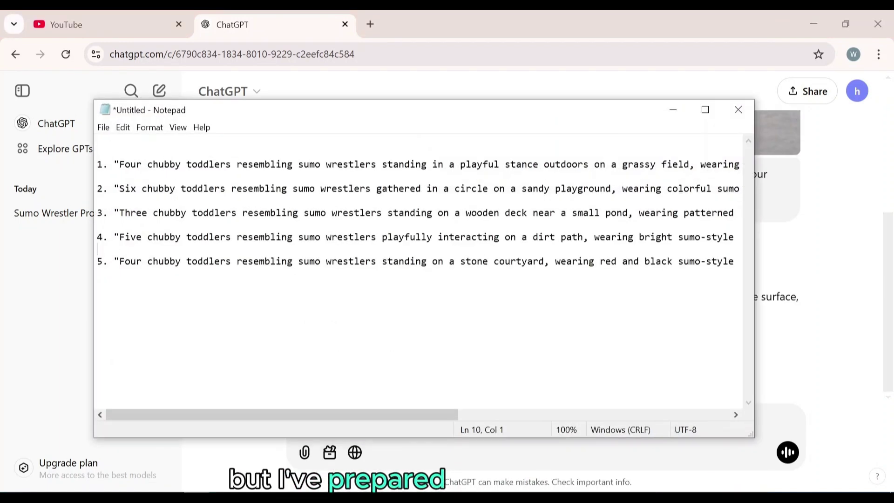
{"action": "left_click", "coordinate": [97, 201]}
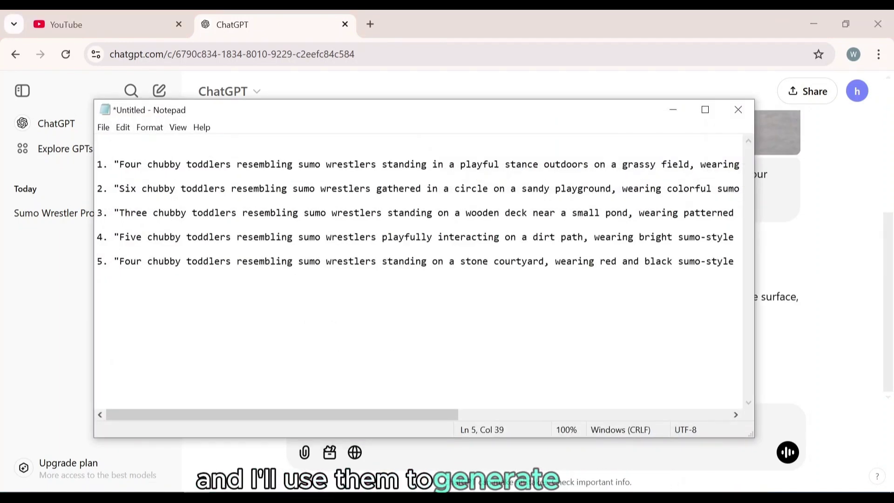
{"action": "key", "text": "ctrl+a"}
{"action": "left_click_drag", "start_coordinate": [97, 165], "coordinate": [97, 250]}
{"action": "left_click", "coordinate": [97, 249]}
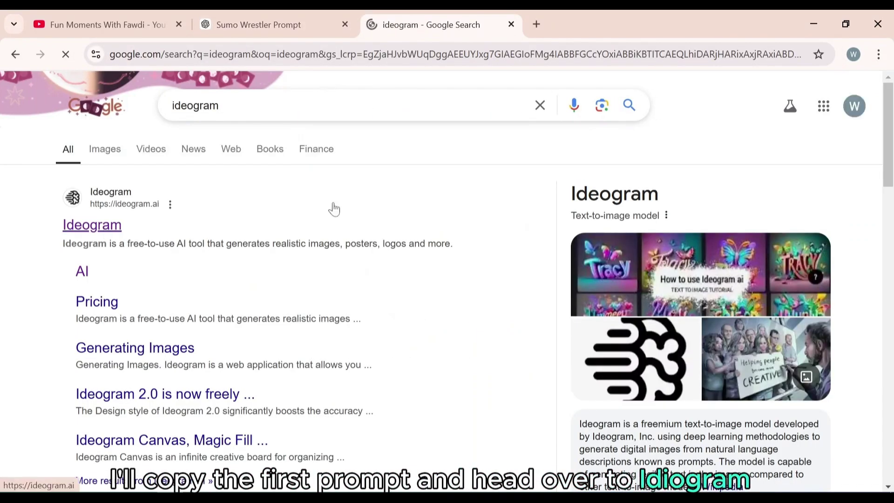
Open Ideogram and generate a Realistic-style image from the prompt about four chubby sumo-wrestler toddlers on a grassy field with mountains
{"action": "left_click", "coordinate": [334, 209]}
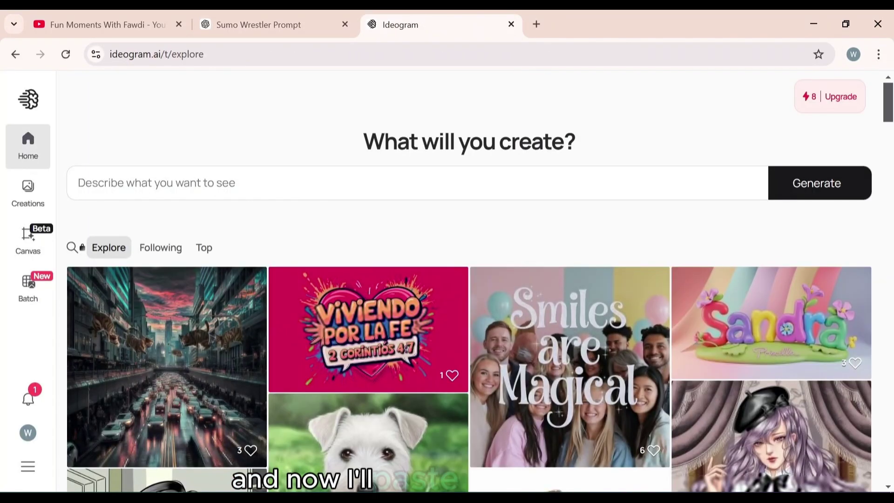
{"action": "left_click", "coordinate": [156, 183]}
{"action": "type", "text": "Four chubby toddlers resembling sumo wrestlers standing in a playful stance outdoors on a grassy field, wearing vibrant sumo-style diapers, with a serene mountain landscape in the background.\""}
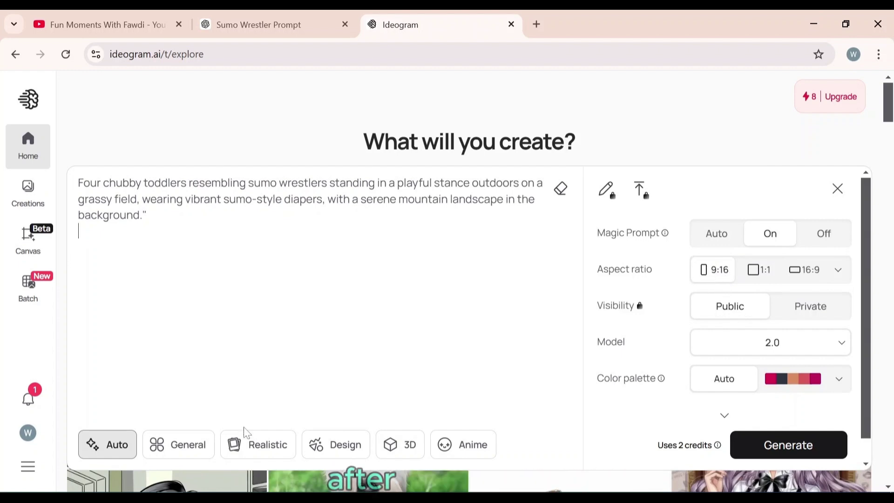
{"action": "left_click", "coordinate": [253, 447]}
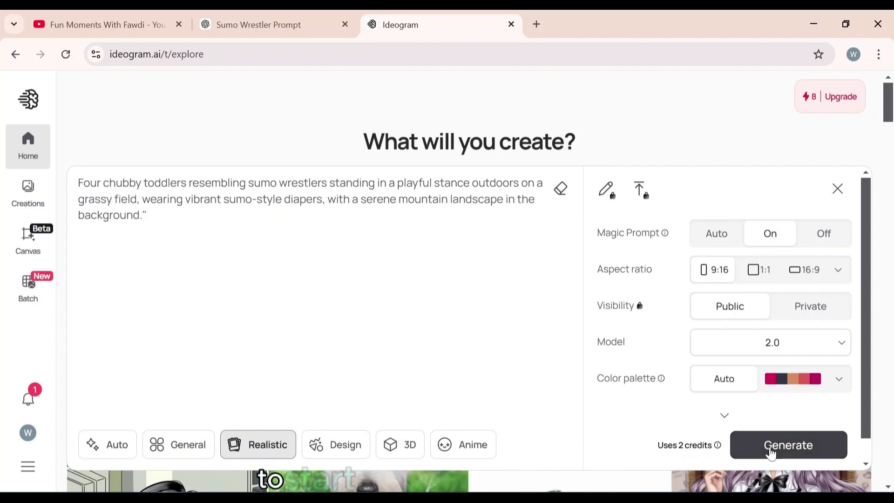
{"action": "left_click", "coordinate": [771, 448]}
Search for leonardo AI in a new browser tab, open its site and launch the Leonardo.Ai app
{"action": "key", "text": "ctrl+t"}
{"action": "type", "text": "leonardo AI"}
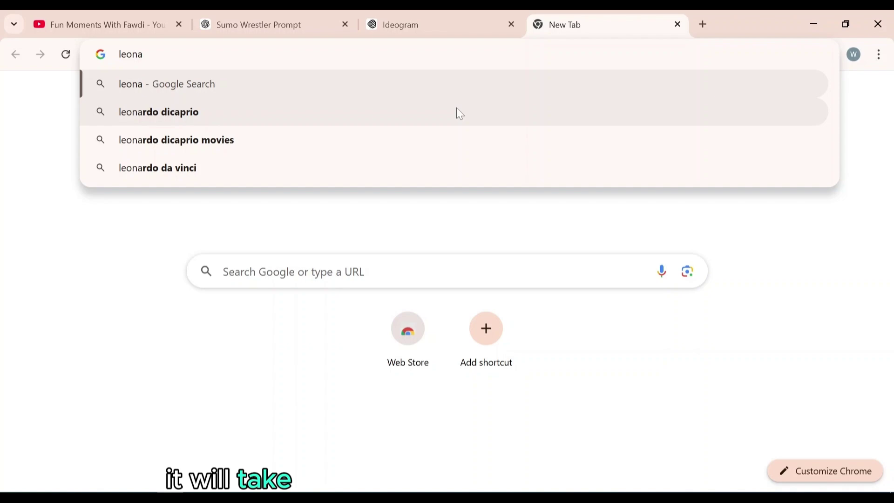
{"action": "key", "text": "Return"}
{"action": "left_click", "coordinate": [189, 371]}
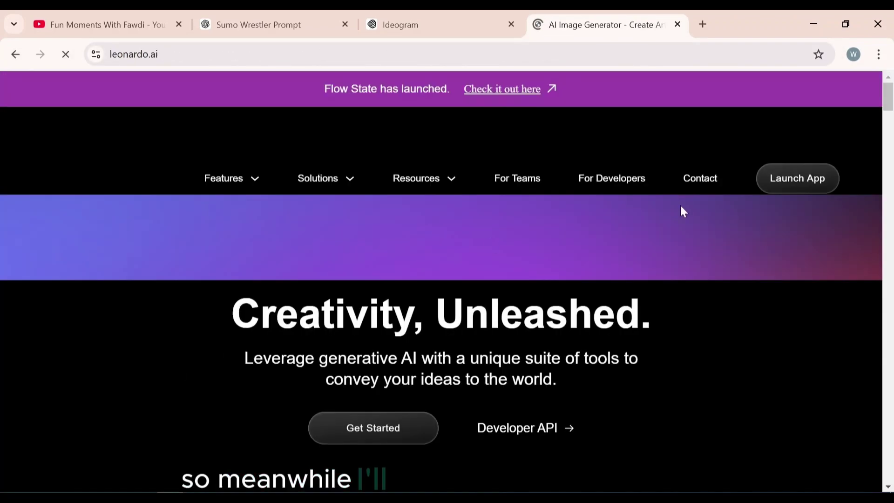
{"action": "left_click", "coordinate": [794, 177]}
{"action": "left_click", "coordinate": [582, 25]}
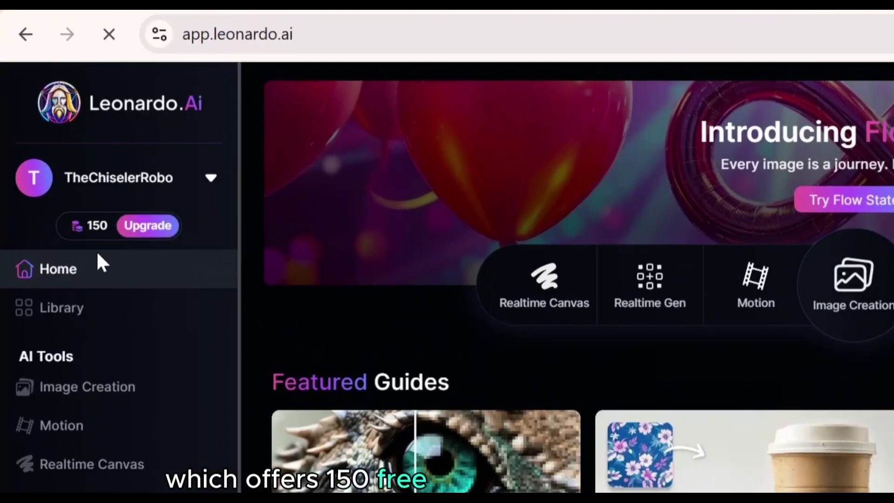
Review the available models and presets for image creation, keeping Phoenix 1.0 selected
{"action": "mouse_move", "coordinate": [87, 235]}
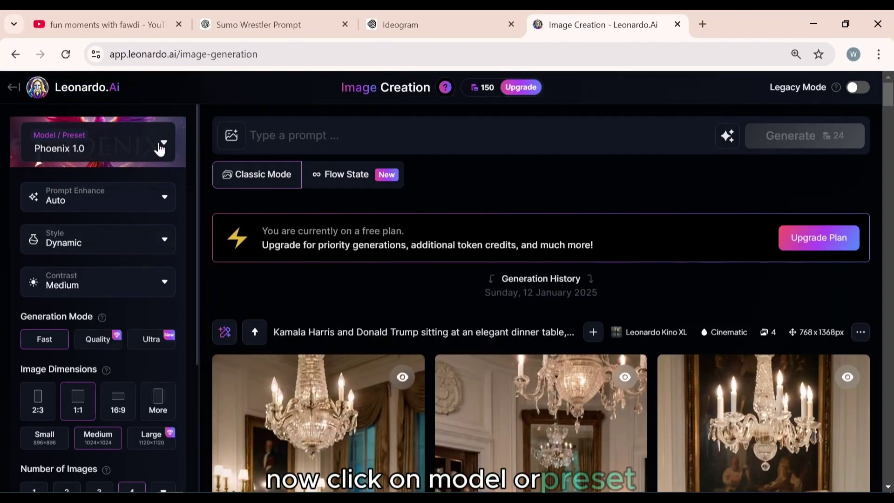
{"action": "left_click", "coordinate": [160, 149]}
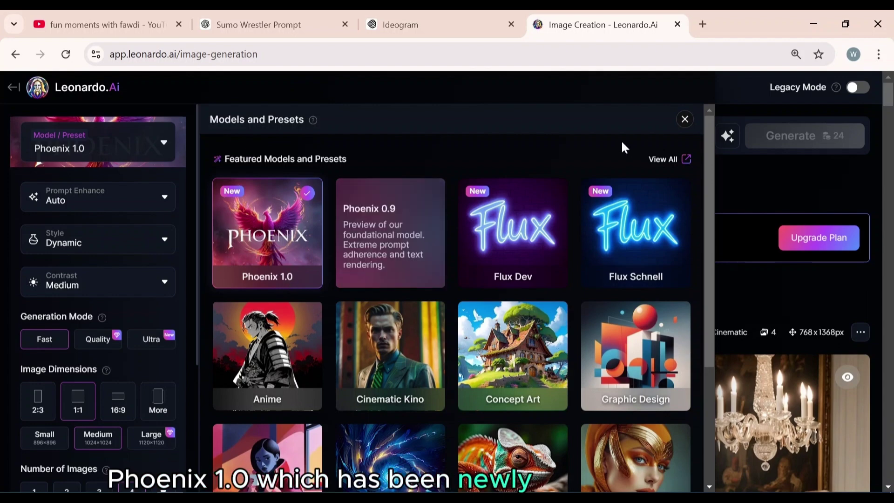
{"action": "left_click", "coordinate": [686, 120]}
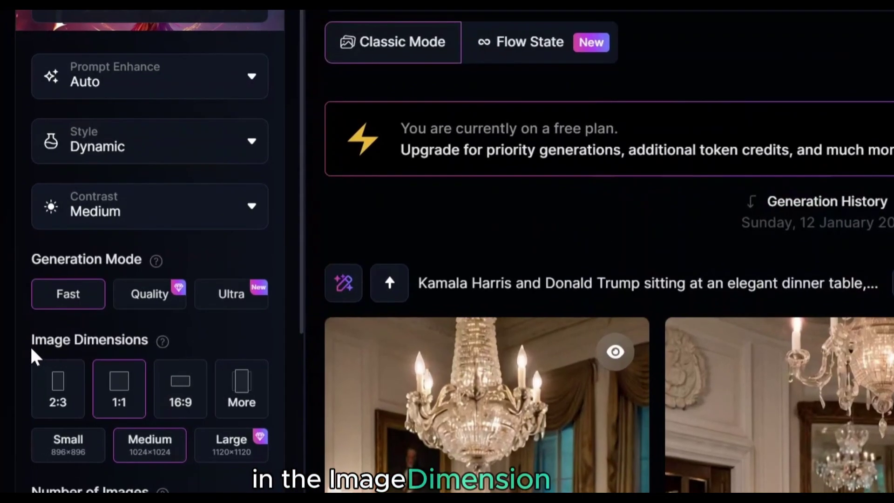
Set the image dimensions to the TikTok (9:16) aspect ratio
{"action": "left_click_drag", "start_coordinate": [19, 376], "coordinate": [98, 374]}
{"action": "left_click", "coordinate": [255, 375]}
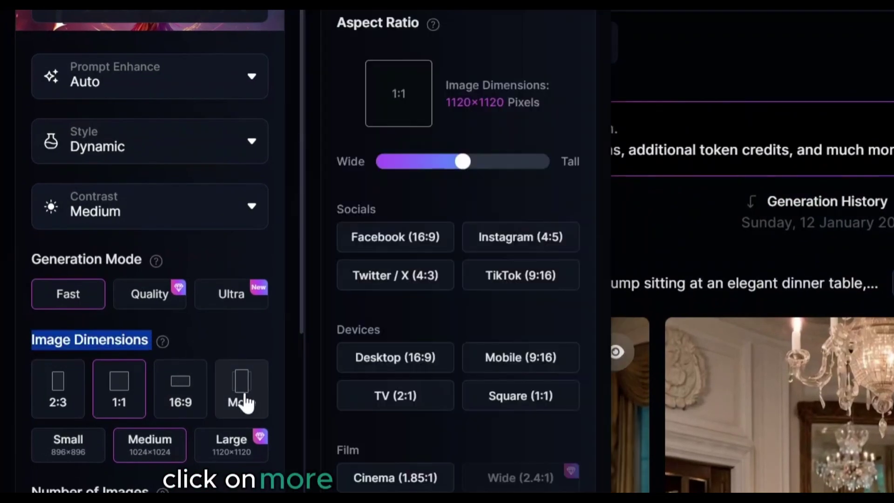
{"action": "left_click", "coordinate": [496, 291]}
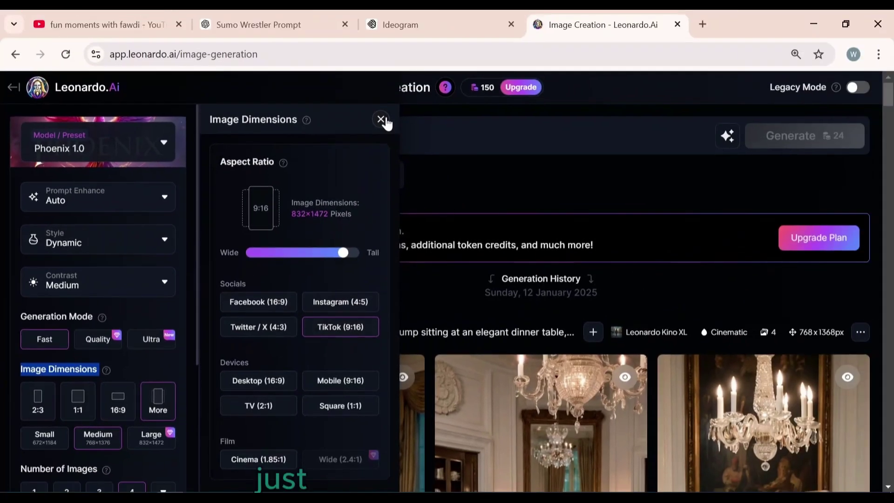
{"action": "left_click", "coordinate": [381, 120]}
Generate images from the same prompt of four chubby sumo-wrestler toddlers on a grassy field with a serene mountain landscape
{"action": "type", "text": "Four chubby toddlers resembling sumo wrestlers standing in a playful stance outdoors on a grassy field, wearing vibrant sumo-style diapers, with a serene mountain landscape in the background."}
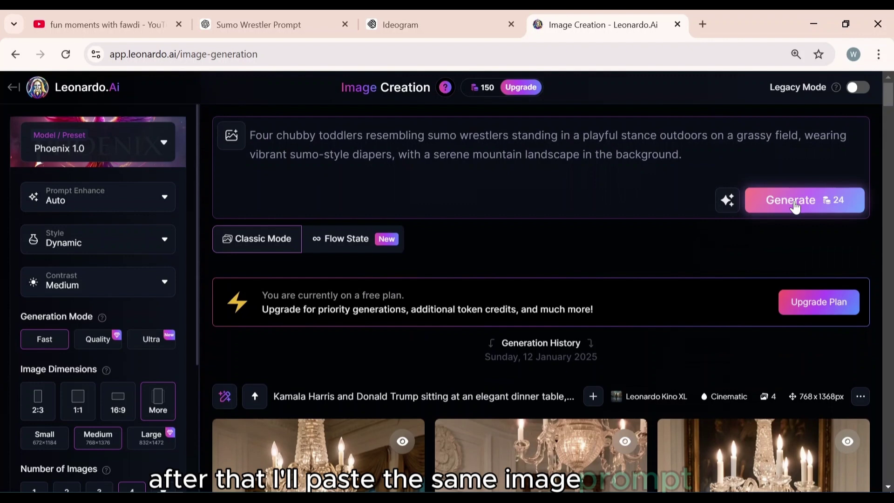
{"action": "left_click", "coordinate": [792, 204]}
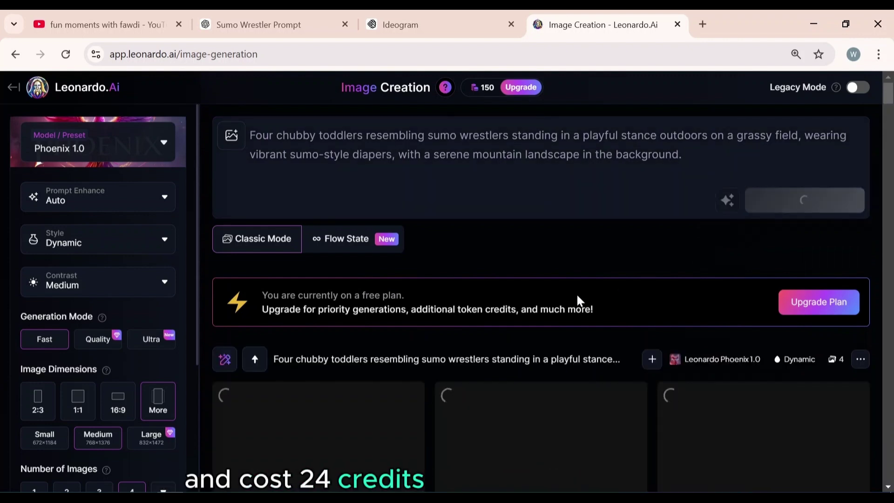
Compare the Ideogram images of the four toddlers with the ones Leonardo.Ai generated from the same prompt
{"action": "left_click", "coordinate": [417, 10]}
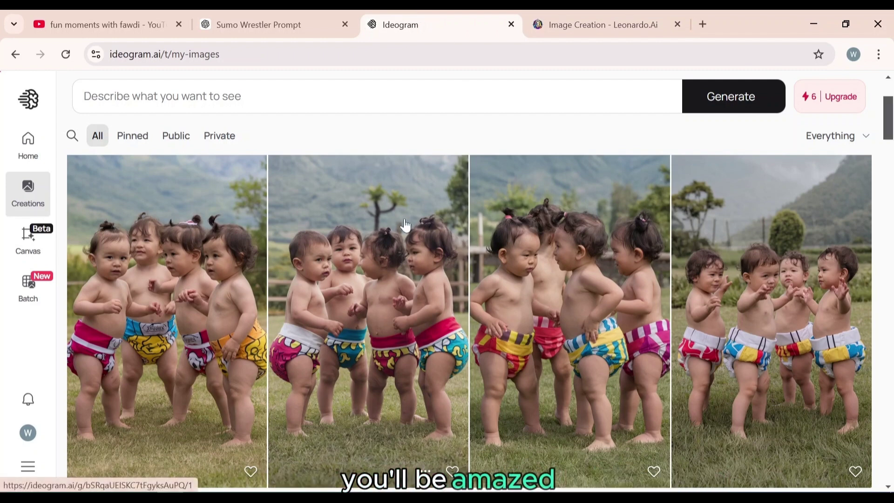
{"action": "scroll", "coordinate": [405, 225], "scroll_direction": "down", "scroll_amount": 1}
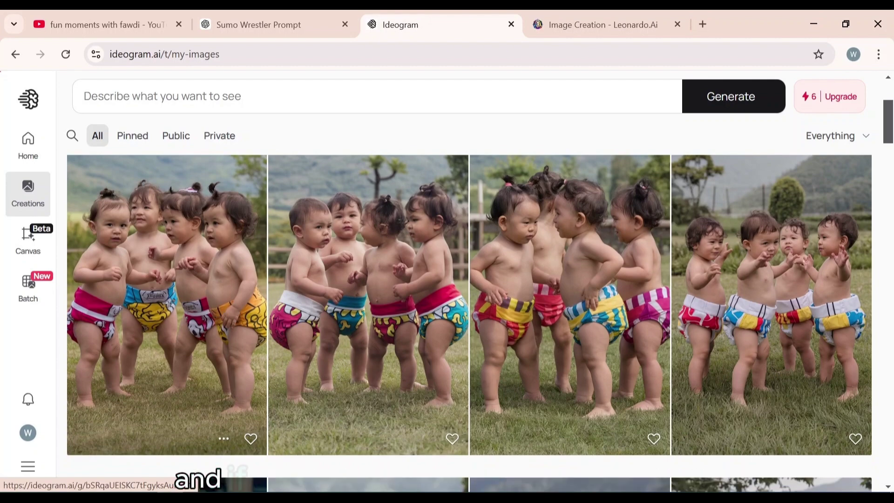
{"action": "left_click", "coordinate": [539, 27]}
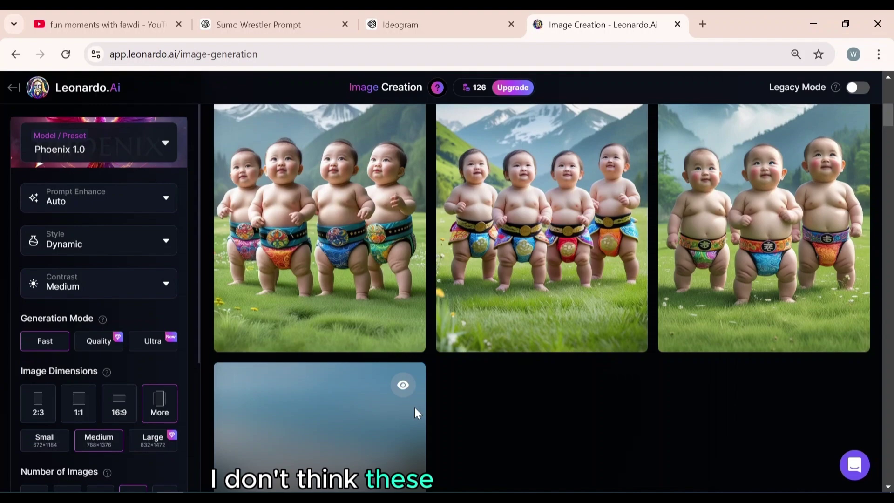
{"action": "scroll", "coordinate": [415, 407], "scroll_direction": "down", "scroll_amount": 5}
{"action": "left_click", "coordinate": [360, 438]}
{"action": "scroll", "coordinate": [457, 354], "scroll_direction": "up", "scroll_amount": 12}
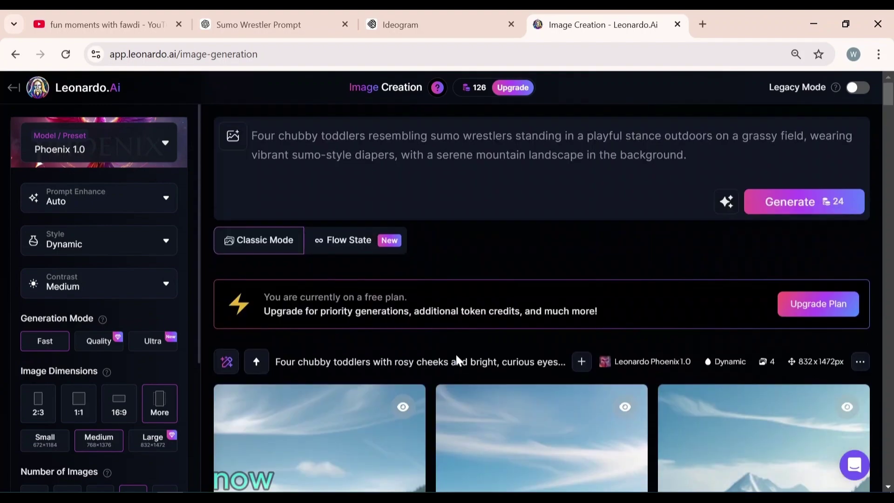
Switch the Leonardo.Ai model to Cinematic Kino and generate the four-toddler grassy field images again
{"action": "left_click", "coordinate": [168, 148]}
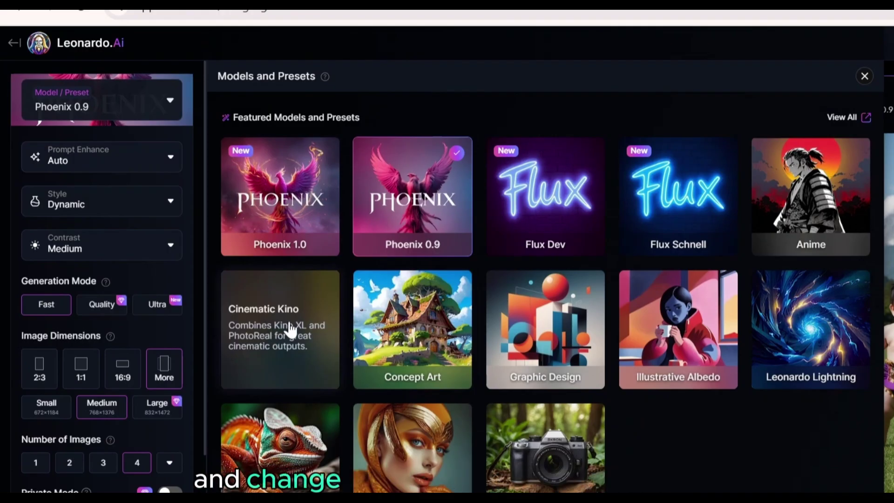
{"action": "left_click", "coordinate": [290, 330]}
{"action": "left_click", "coordinate": [865, 76]}
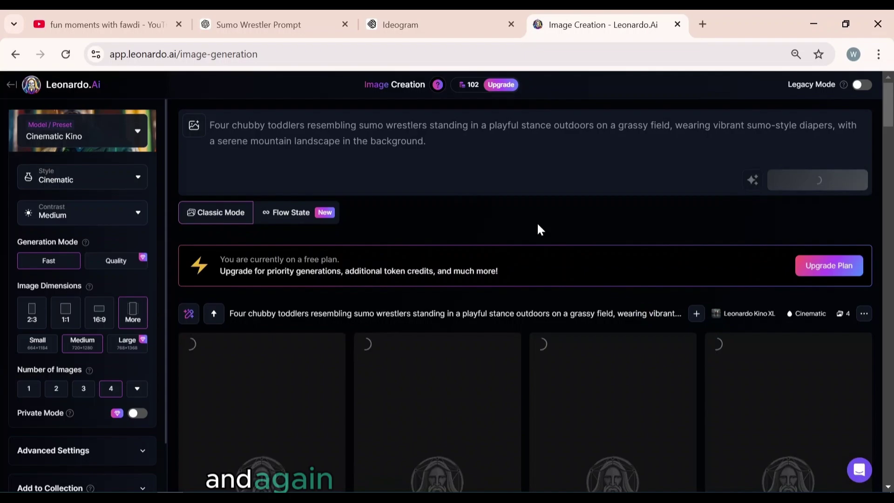
{"action": "scroll", "coordinate": [538, 229], "scroll_direction": "down", "scroll_amount": 3}
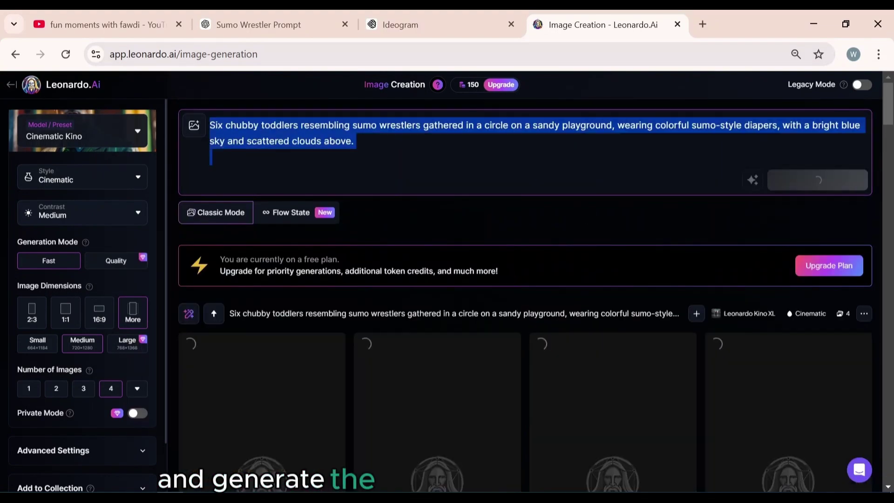
Generate 9:16 realistic images in Ideogram from the prompt of six chubby toddlers circled on a sandy playground
{"action": "left_click", "coordinate": [418, 30]}
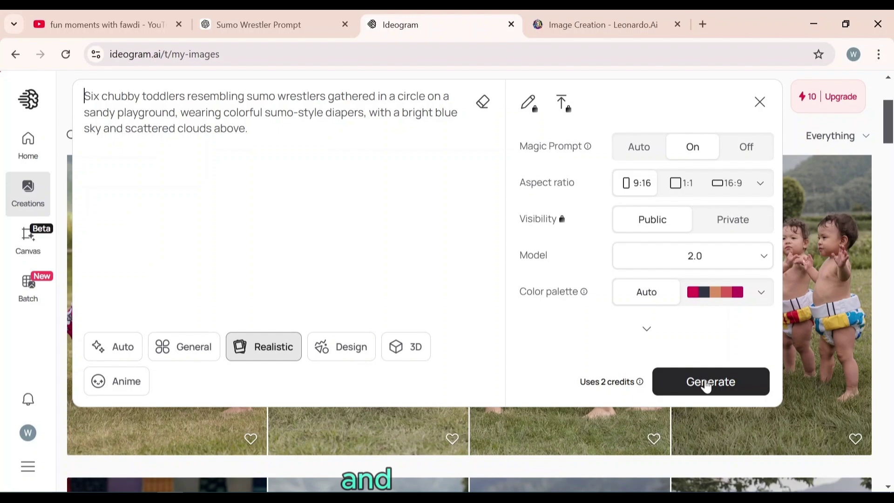
{"action": "left_click", "coordinate": [707, 385]}
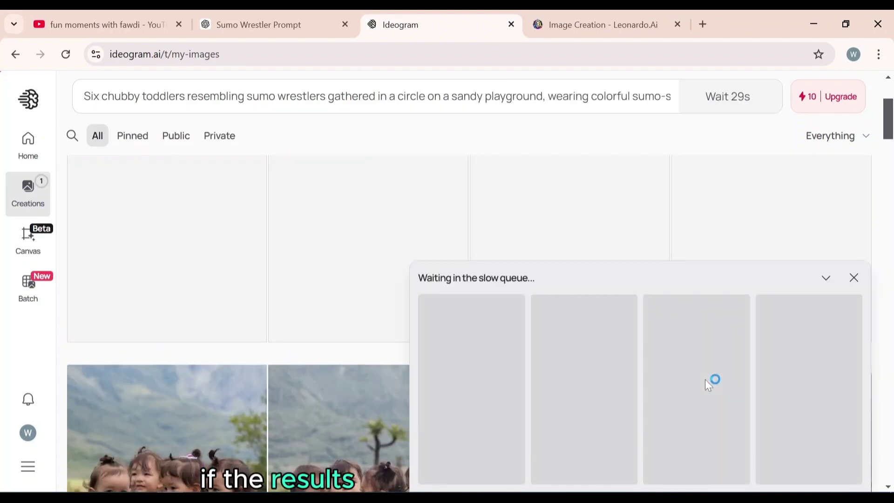
Return to Leonardo.Ai and take the third prompt, three toddlers on a wooden deck near a small pond, from the Notepad prompts file
{"action": "left_click", "coordinate": [624, 11]}
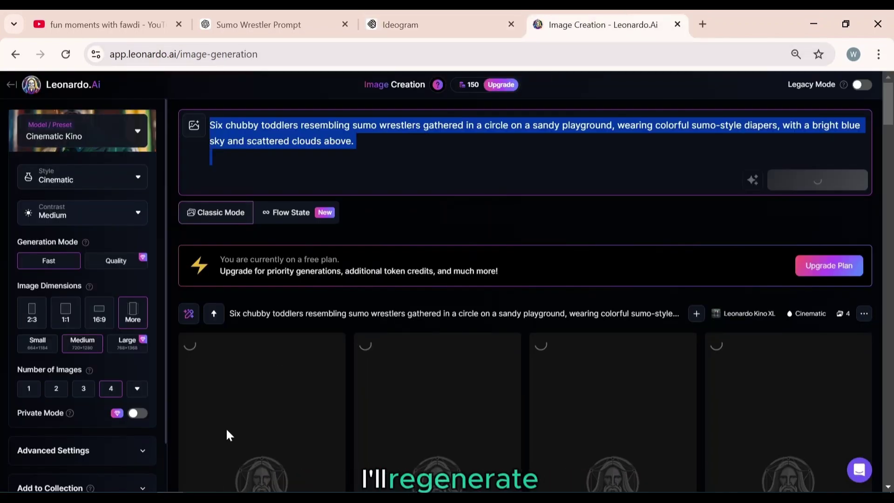
{"action": "key", "text": "alt+Tab"}
{"action": "left_click_drag", "start_coordinate": [119, 213], "coordinate": [97, 225]}
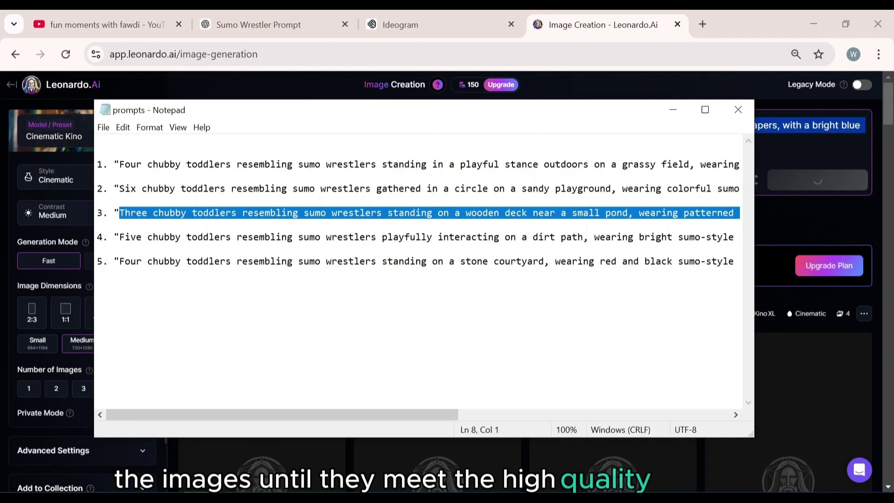
{"action": "left_click", "coordinate": [672, 110]}
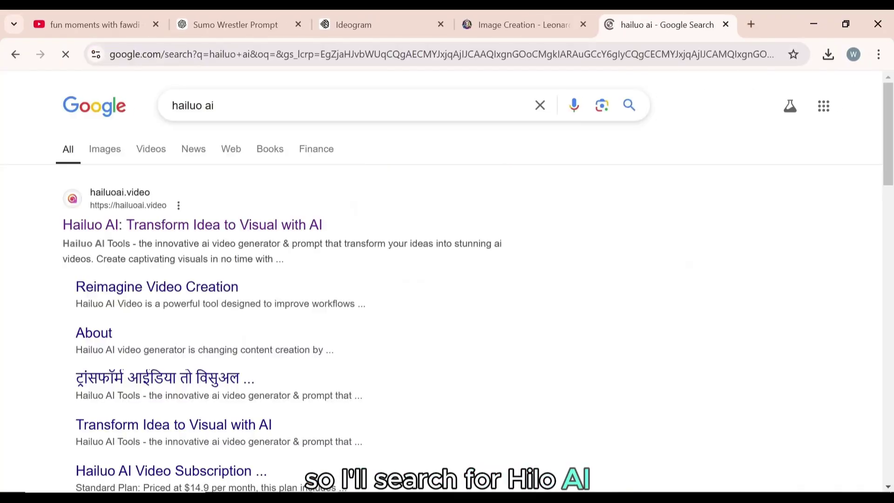
Open the Hailuo AI website from the search results and enter its video creation page
{"action": "left_click", "coordinate": [135, 201]}
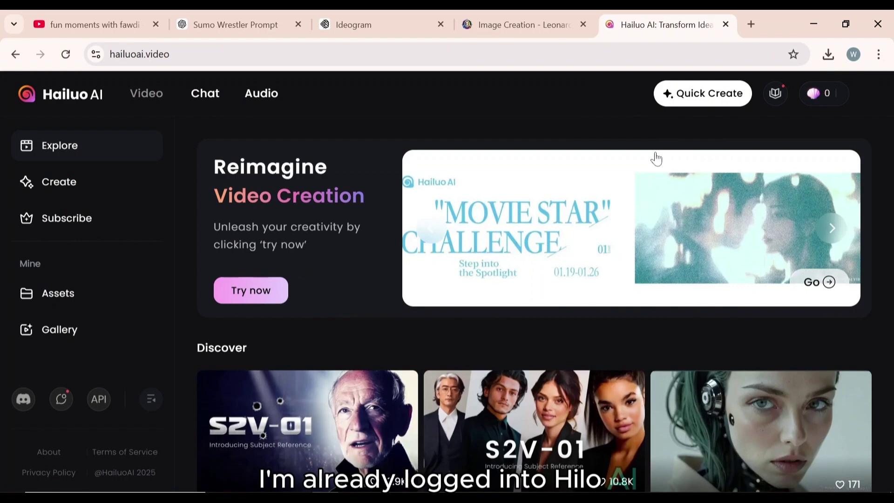
{"action": "mouse_move", "coordinate": [789, 95]}
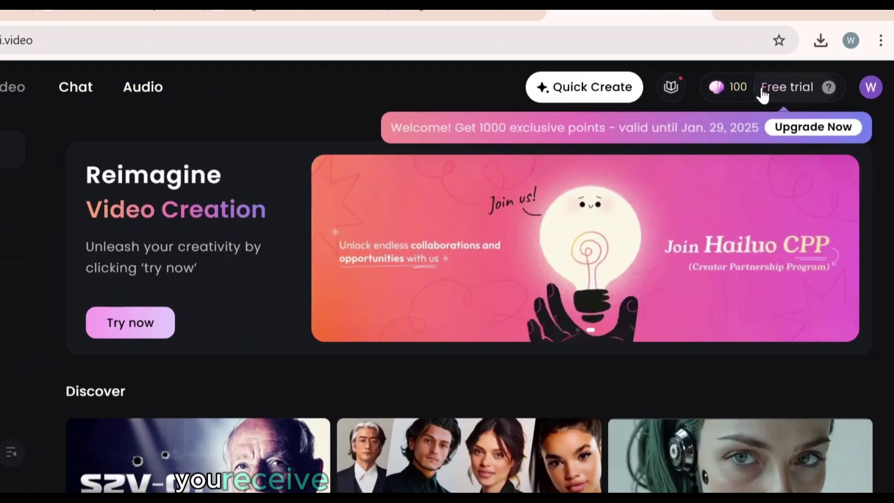
{"action": "mouse_move", "coordinate": [747, 98]}
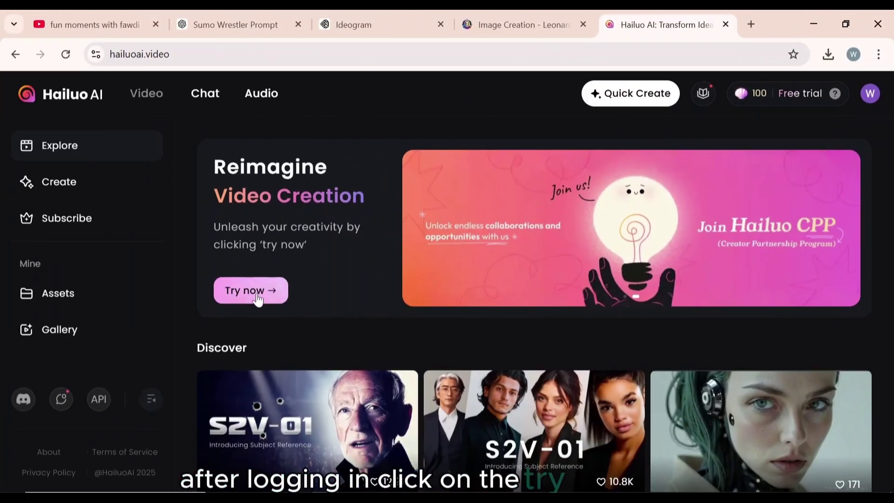
{"action": "left_click", "coordinate": [252, 290]}
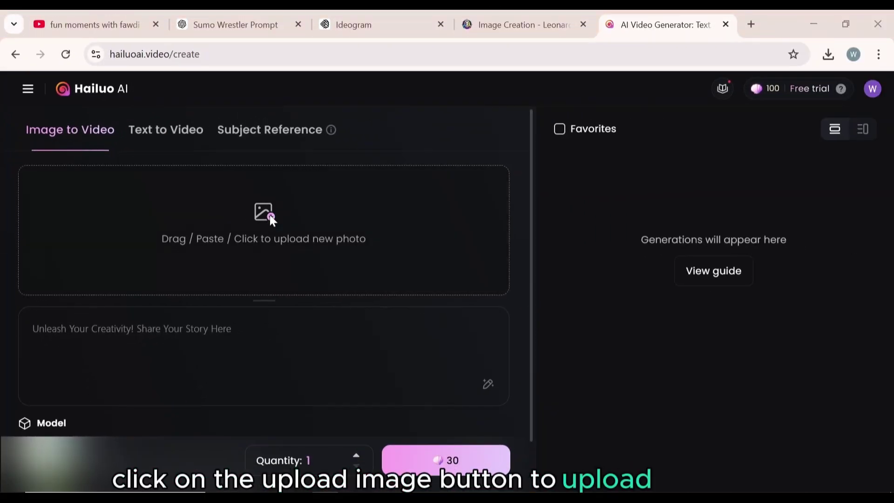
Upload the image of three toddlers on sand with the prompt "Three happy kids in sumo wrestler costumes, playful interacting and wrestling with each other"
{"action": "left_click", "coordinate": [270, 215]}
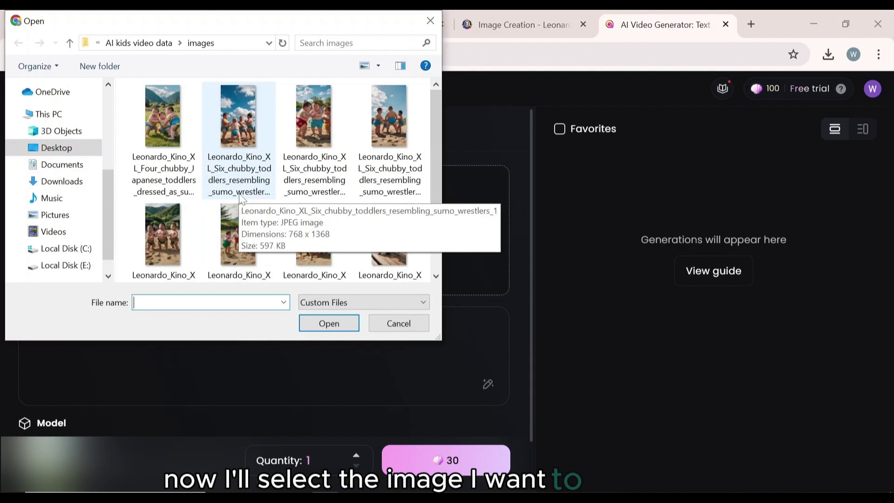
{"action": "double_click", "coordinate": [234, 222]}
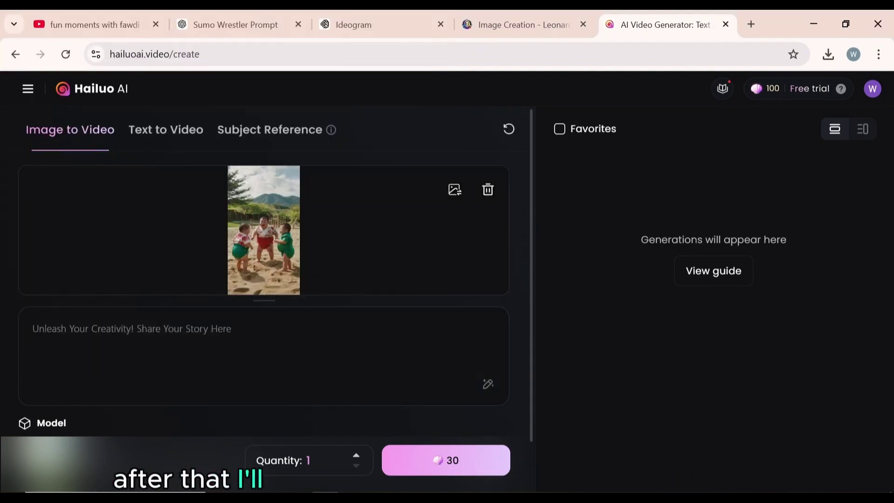
{"action": "type", "text": "Three happy kids in sumo wrestler costumes, playful interacting and wrestling with each other"}
{"action": "triple_click", "coordinate": [318, 328]}
{"action": "left_click_drag", "start_coordinate": [318, 329], "coordinate": [376, 336]}
{"action": "scroll", "coordinate": [264, 280], "scroll_direction": "down", "scroll_amount": 1}
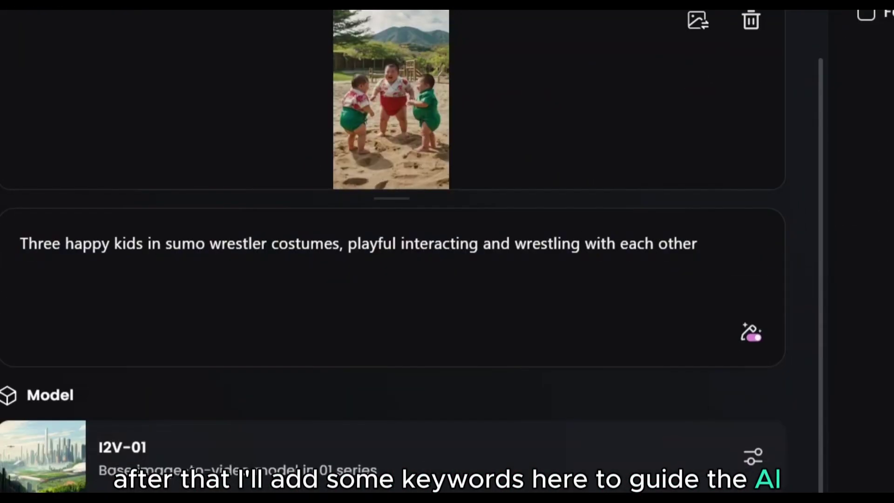
Choose the I2V-01 base image-to-video model and start creating the video
{"action": "left_click", "coordinate": [546, 478]}
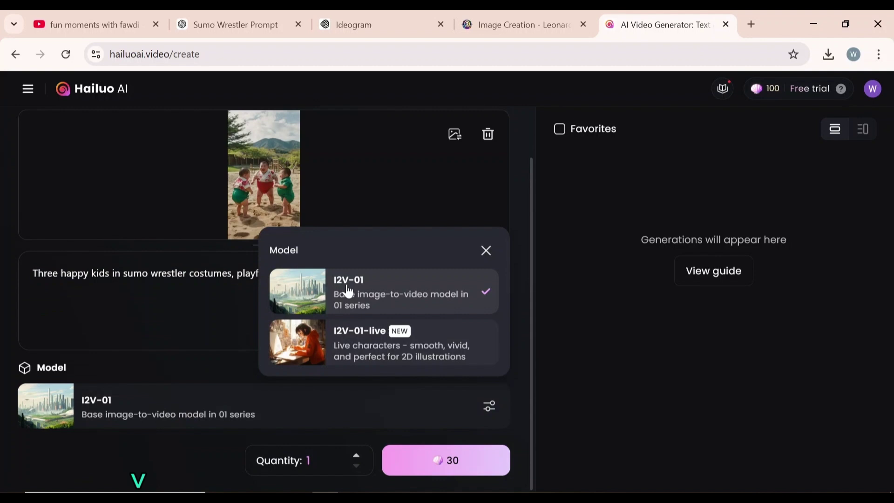
{"action": "left_click", "coordinate": [350, 291]}
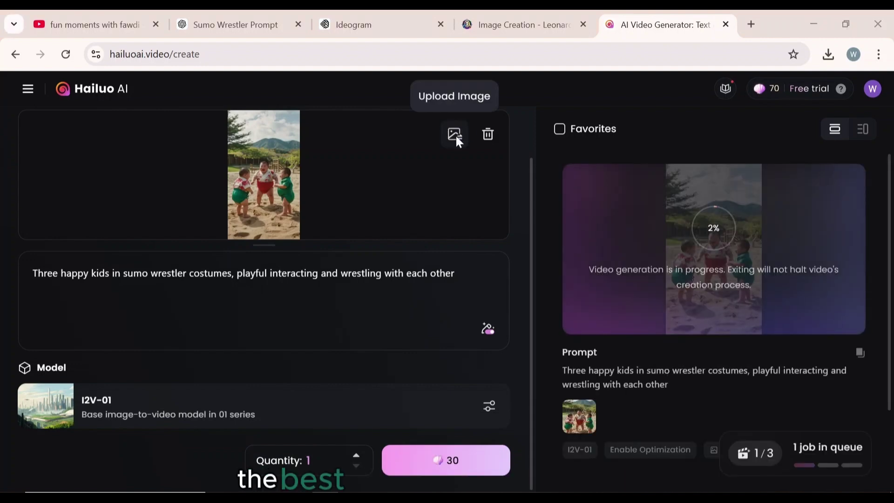
Submit a second video using the image of two toddlers on a wooden deck, changing the prompt's opening to "Two happy kids"
{"action": "left_click", "coordinate": [456, 134]}
{"action": "double_click", "coordinate": [388, 259]}
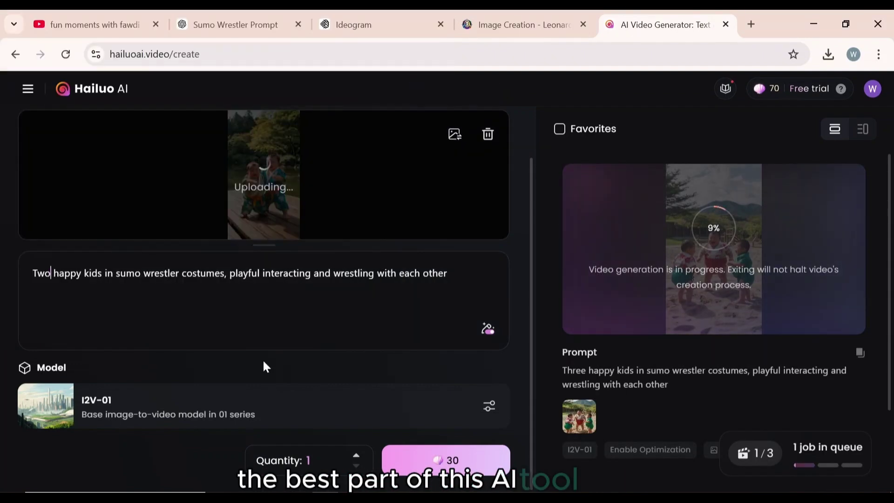
{"action": "left_click", "coordinate": [437, 461]}
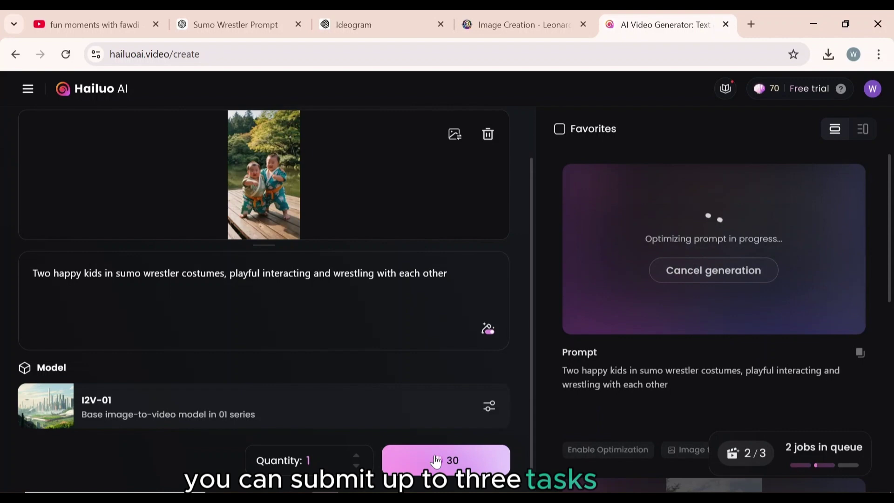
Try to submit a third video with the image of toddlers in red and blue shorts on sand, describing "Three happy kids"
{"action": "left_click", "coordinate": [456, 135]}
{"action": "left_click", "coordinate": [326, 137]}
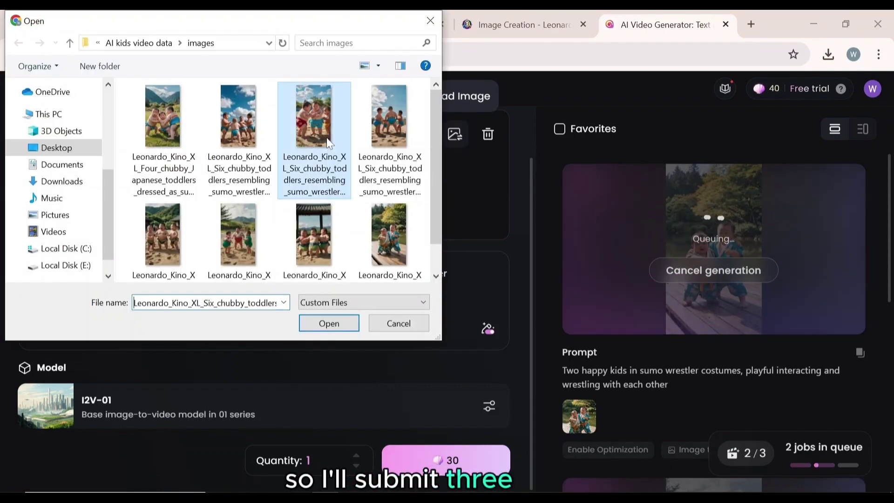
{"action": "double_click", "coordinate": [324, 138]}
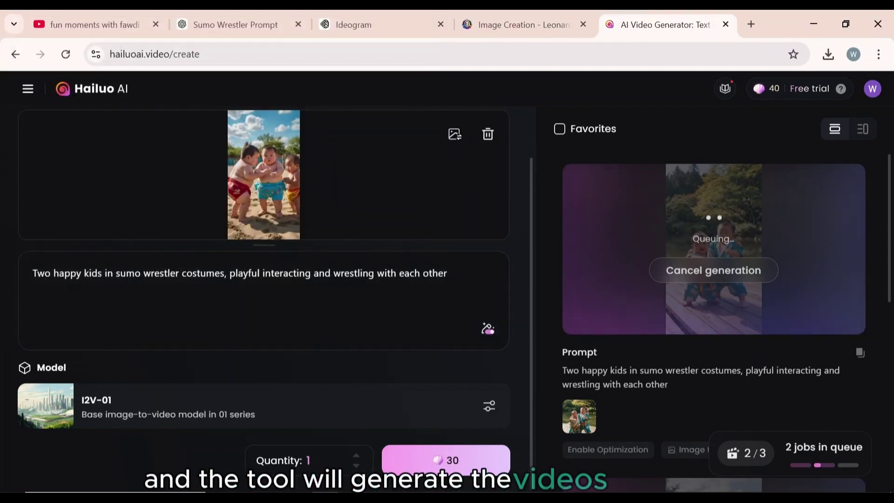
{"action": "left_click", "coordinate": [430, 463]}
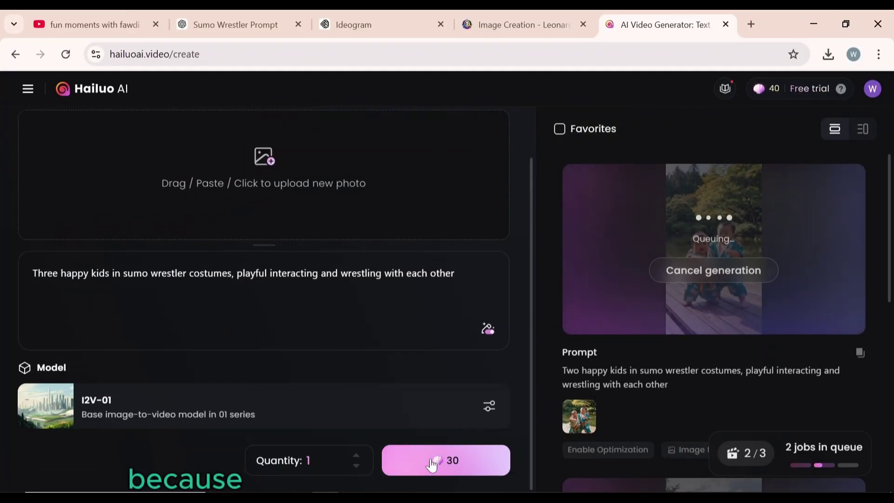
Upload the image of toddlers under a dark roof as the source for another video
{"action": "left_click", "coordinate": [277, 168]}
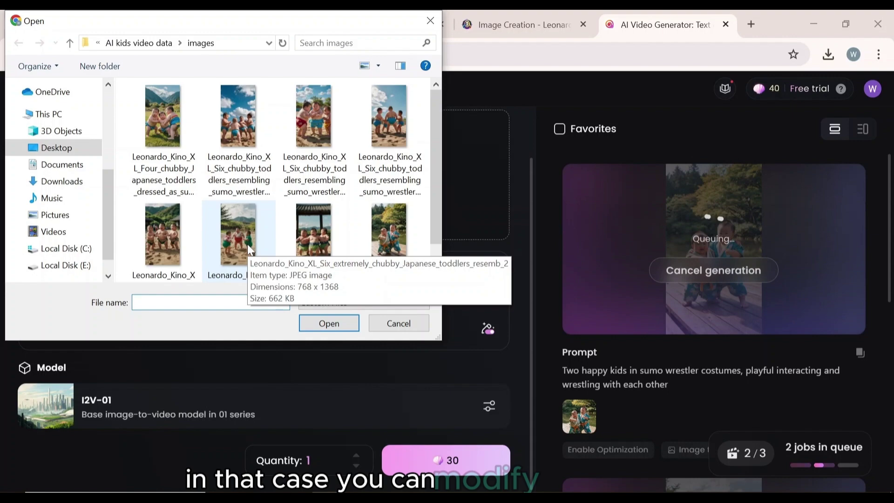
{"action": "double_click", "coordinate": [310, 237]}
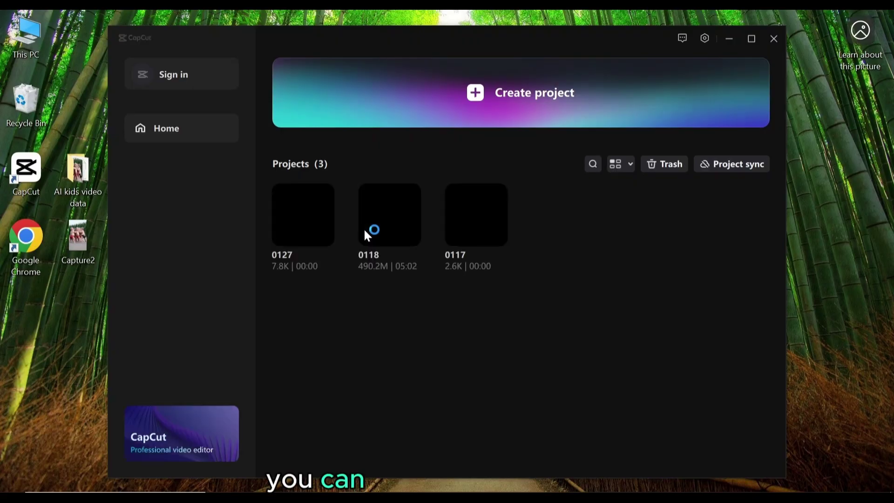
Create a new CapCut project and import the generated toddler video clips
{"action": "left_click", "coordinate": [427, 108]}
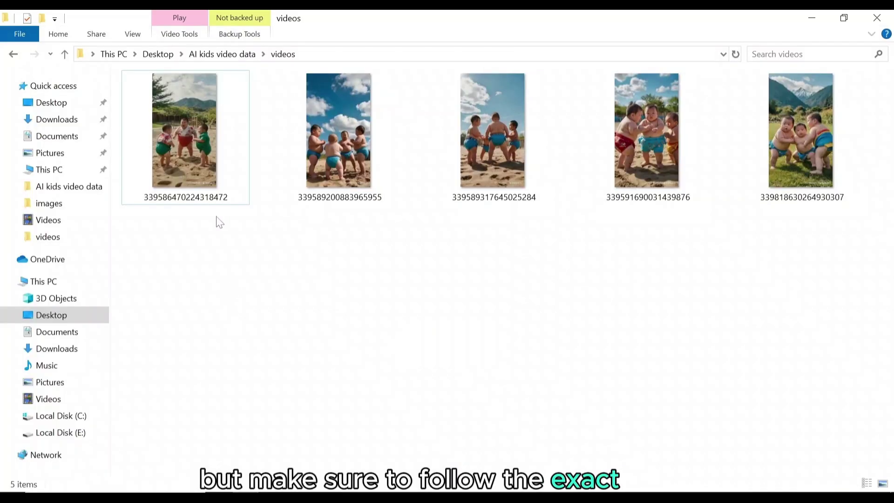
{"action": "left_click_drag", "start_coordinate": [215, 220], "coordinate": [313, 461]}
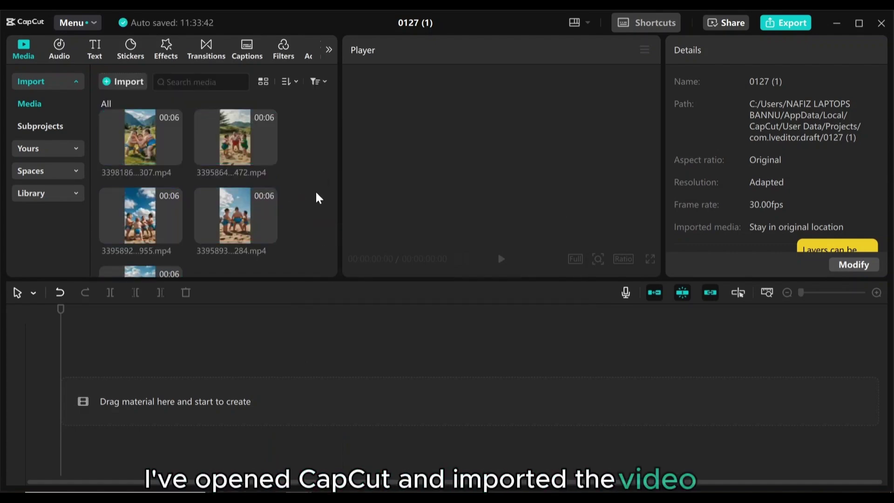
Place all five imported toddler clips one after another on the timeline
{"action": "scroll", "coordinate": [312, 198], "scroll_direction": "down", "scroll_amount": 2}
{"action": "scroll", "coordinate": [311, 199], "scroll_direction": "up", "scroll_amount": 2}
{"action": "left_click", "coordinate": [269, 147]}
{"action": "left_click_drag", "start_coordinate": [140, 135], "coordinate": [382, 398]}
{"action": "left_click_drag", "start_coordinate": [236, 207], "coordinate": [631, 403]}
{"action": "left_click_drag", "start_coordinate": [140, 207], "coordinate": [578, 401]}
{"action": "scroll", "coordinate": [186, 205], "scroll_direction": "down", "scroll_amount": 2}
{"action": "left_click_drag", "start_coordinate": [140, 228], "coordinate": [745, 400]}
Crop the first and second timeline clips to cut the watermark off the bottom of the frame
{"action": "left_click", "coordinate": [200, 400]}
{"action": "left_click", "coordinate": [353, 293]}
{"action": "left_click", "coordinate": [748, 462]}
{"action": "left_click", "coordinate": [353, 396]}
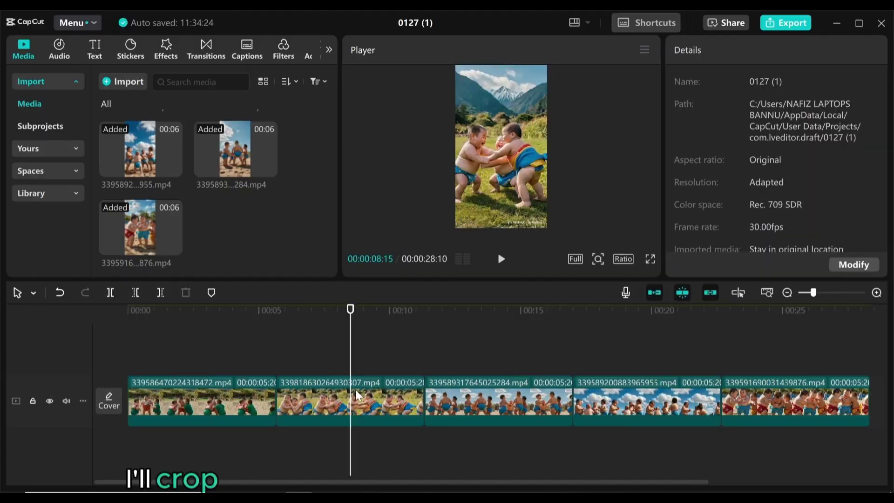
{"action": "left_click", "coordinate": [353, 293]}
{"action": "left_click", "coordinate": [749, 463]}
Crop the remaining clips on the timeline to remove their watermarks as well
{"action": "left_click", "coordinate": [472, 398]}
{"action": "left_click", "coordinate": [353, 292]}
{"action": "left_click_drag", "start_coordinate": [447, 399], "coordinate": [448, 387]}
{"action": "left_click", "coordinate": [758, 464]}
{"action": "left_click", "coordinate": [633, 401]}
{"action": "left_click", "coordinate": [353, 292]}
{"action": "left_click", "coordinate": [750, 463]}
{"action": "left_click", "coordinate": [754, 401]}
Trim the ends of the first and second clips, leaving each about 4.8 seconds long
{"action": "left_click_drag", "start_coordinate": [253, 409], "coordinate": [252, 409]}
{"action": "left_click_drag", "start_coordinate": [261, 335], "coordinate": [383, 335]}
{"action": "left_click", "coordinate": [395, 407]}
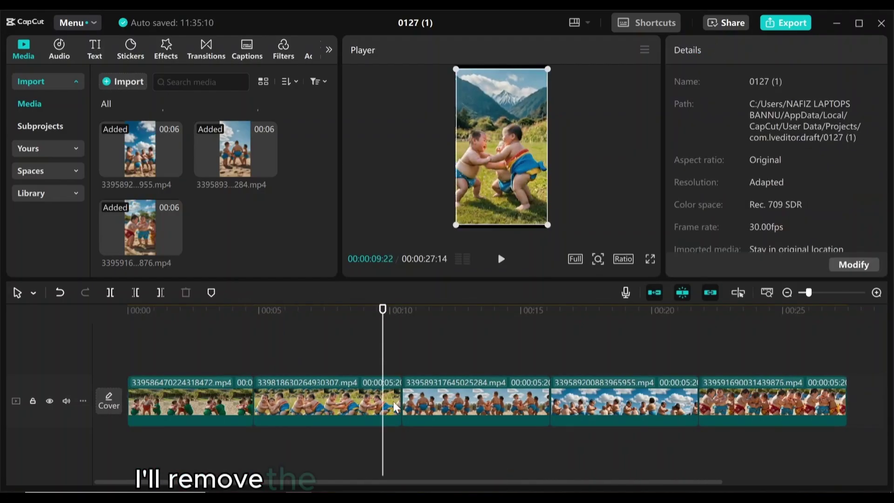
{"action": "left_click_drag", "start_coordinate": [401, 408], "coordinate": [378, 409]}
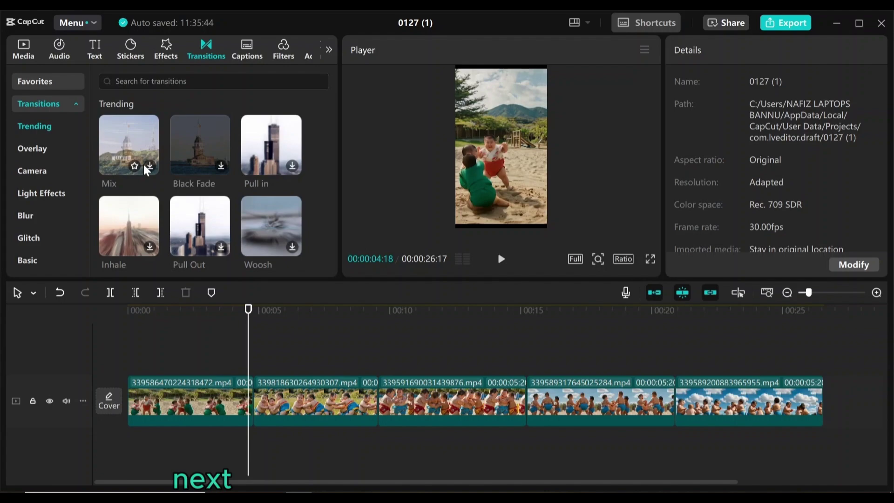
Download the Mix transition and place it between the third and fourth clips
{"action": "left_click", "coordinate": [146, 167]}
{"action": "left_click_drag", "start_coordinate": [122, 162], "coordinate": [522, 401]}
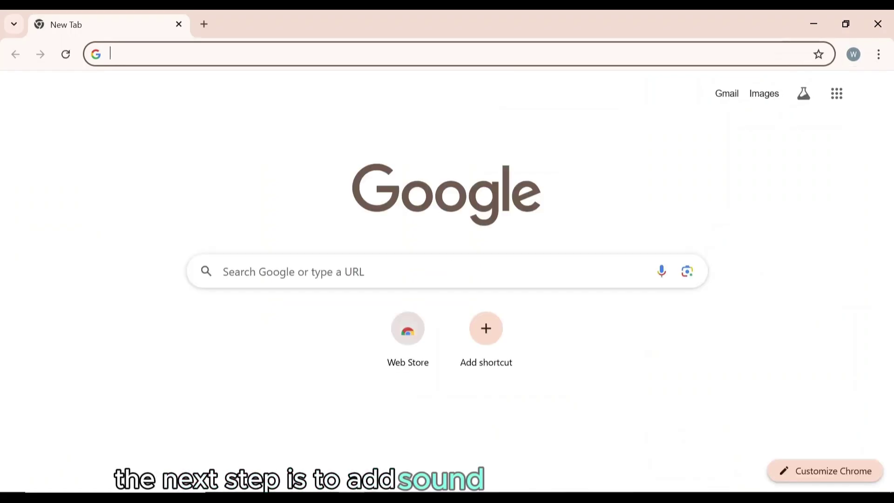
Search the web for "pixabay sound effects" and open Pixabay's royalty-free sound effects page
{"action": "type", "text": "pix"}
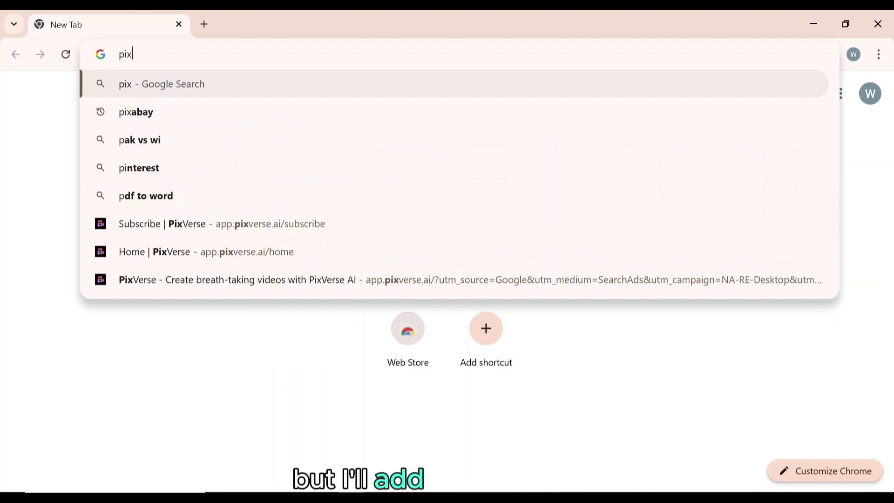
{"action": "type", "text": "abay sou"}
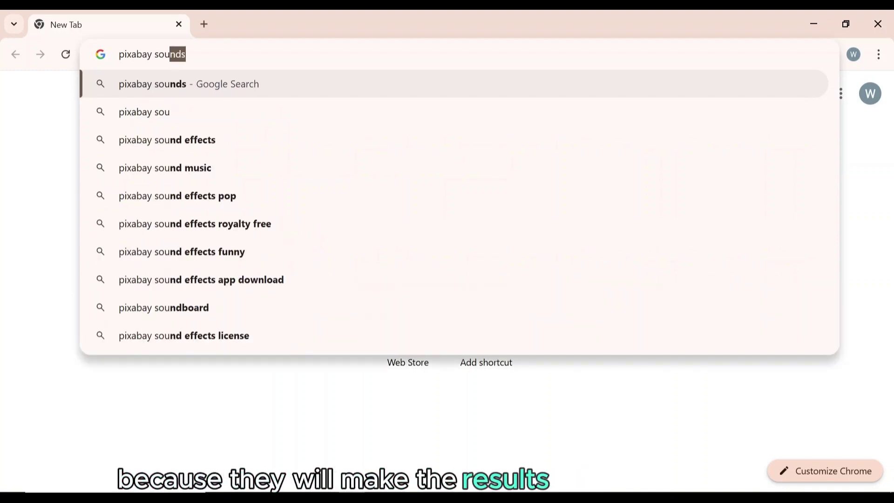
{"action": "type", "text": "nd"}
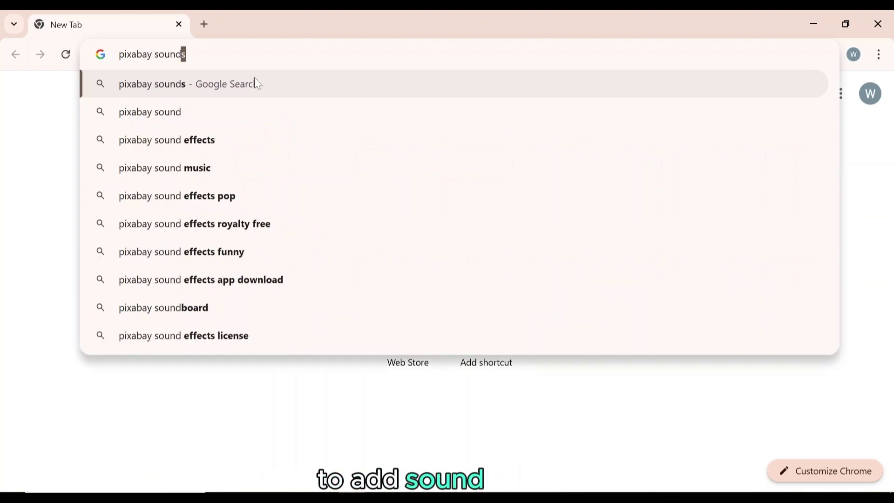
{"action": "left_click", "coordinate": [209, 141]}
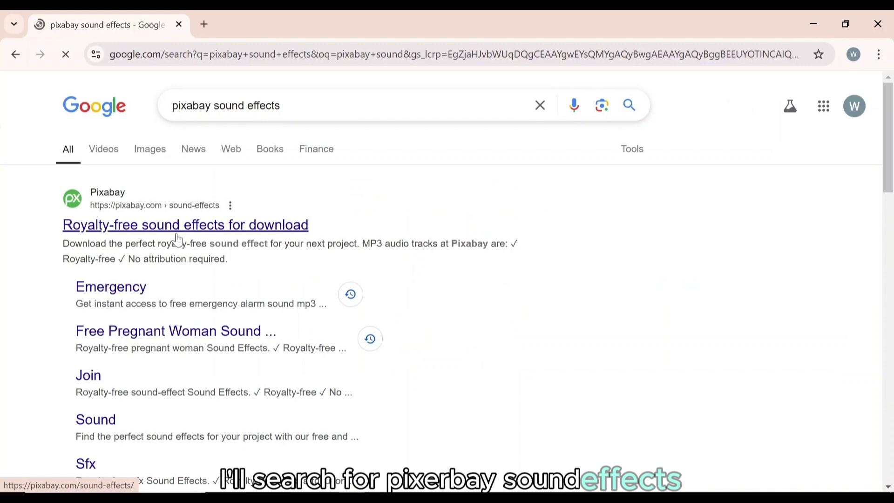
{"action": "left_click", "coordinate": [178, 235]}
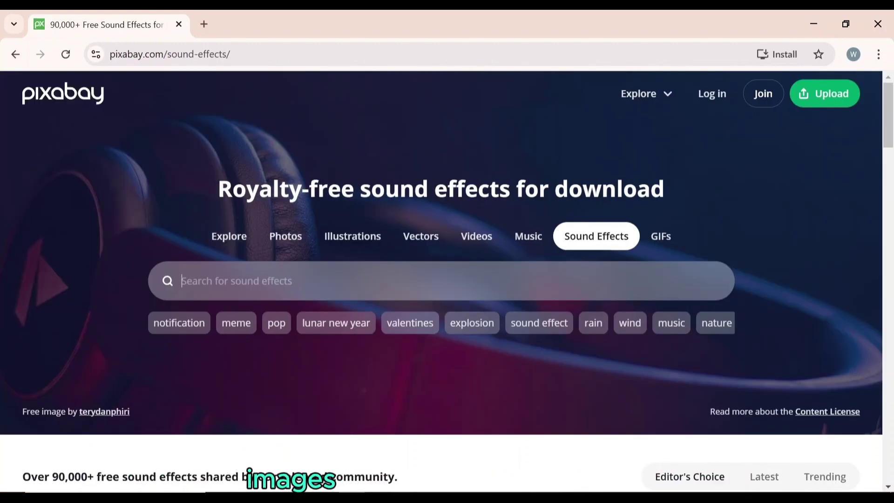
Search Pixabay's sound effects for children-laughing
{"action": "type", "text": "child"}
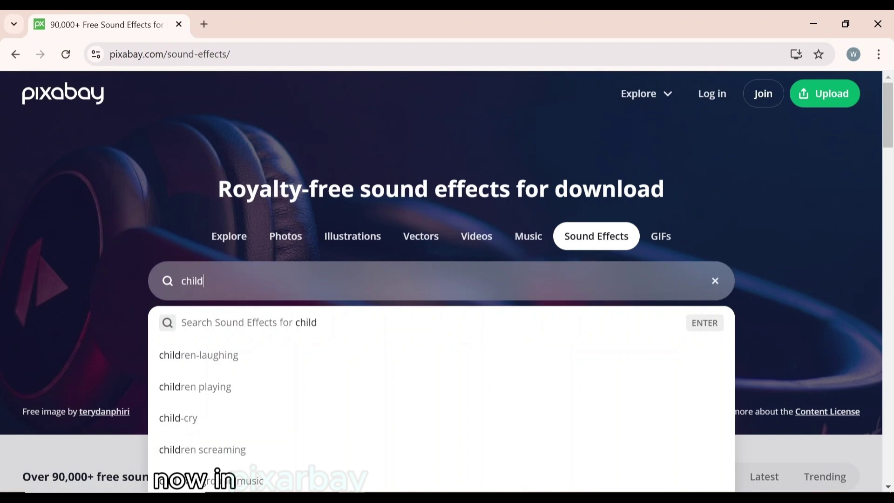
{"action": "type", "text": "ren"}
{"action": "left_click", "coordinate": [231, 356]}
Preview the Kids laugh, LAUGHING, children playing and children sound effects to compare them for the video
{"action": "scroll", "coordinate": [233, 360], "scroll_direction": "down", "scroll_amount": 5}
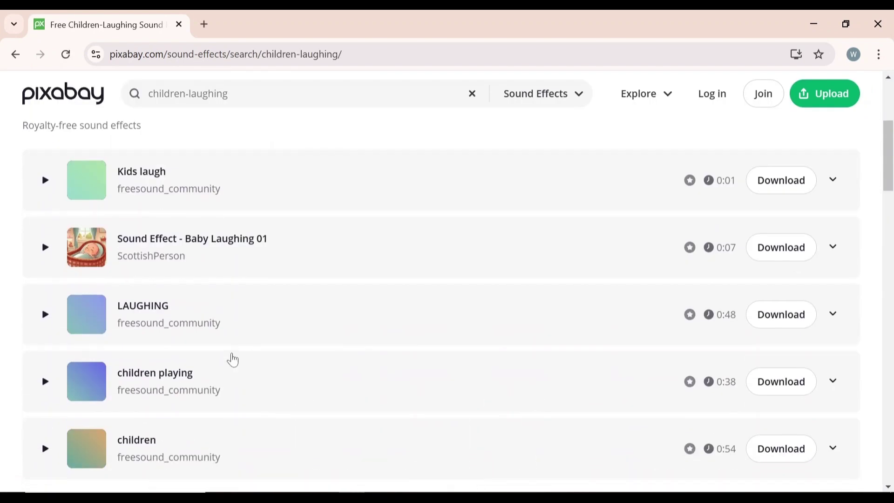
{"action": "left_click", "coordinate": [46, 181]}
{"action": "scroll", "coordinate": [45, 236], "scroll_direction": "down", "scroll_amount": 1}
{"action": "left_click", "coordinate": [45, 304]}
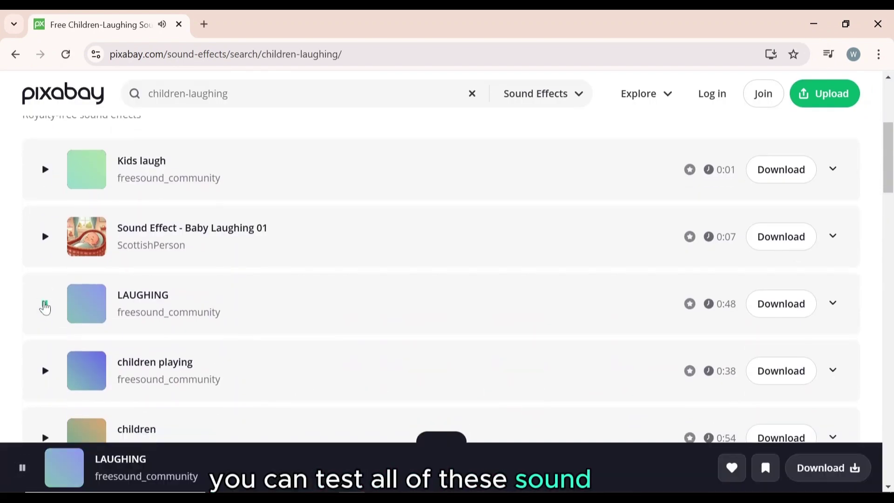
{"action": "scroll", "coordinate": [44, 305], "scroll_direction": "down", "scroll_amount": 2}
{"action": "scroll", "coordinate": [44, 305], "scroll_direction": "down", "scroll_amount": 1}
{"action": "left_click", "coordinate": [46, 251]}
{"action": "scroll", "coordinate": [45, 254], "scroll_direction": "down", "scroll_amount": 3}
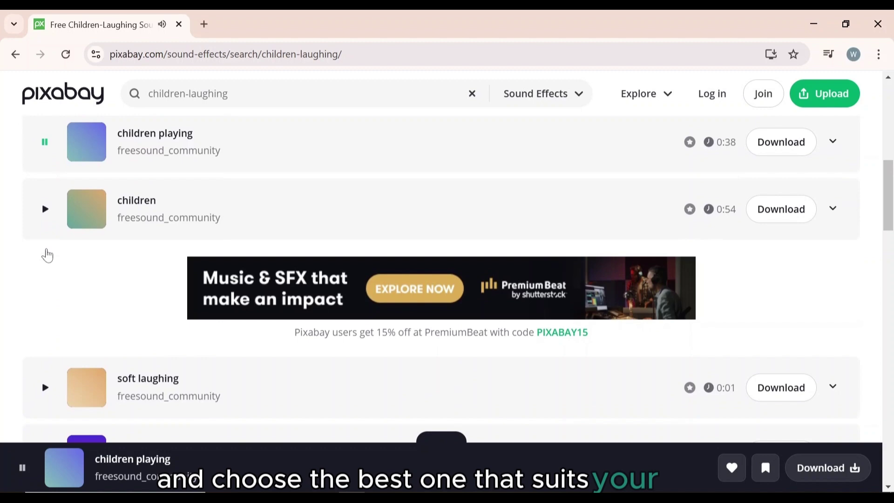
{"action": "left_click", "coordinate": [45, 205]}
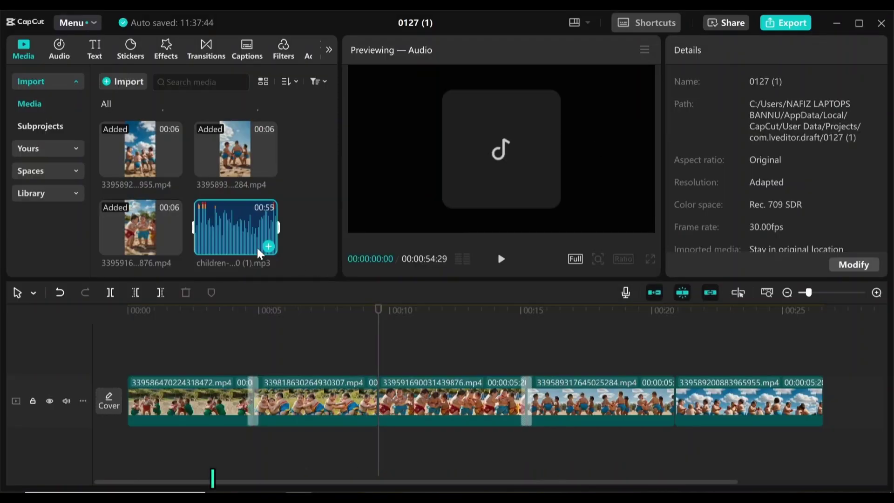
Switch to CapCut and place children-74190 (1).mp3 beneath the video clips, starting at the beginning of the timeline
{"action": "left_click_drag", "start_coordinate": [236, 228], "coordinate": [189, 452]}
{"action": "left_click_drag", "start_coordinate": [245, 442], "coordinate": [183, 443]}
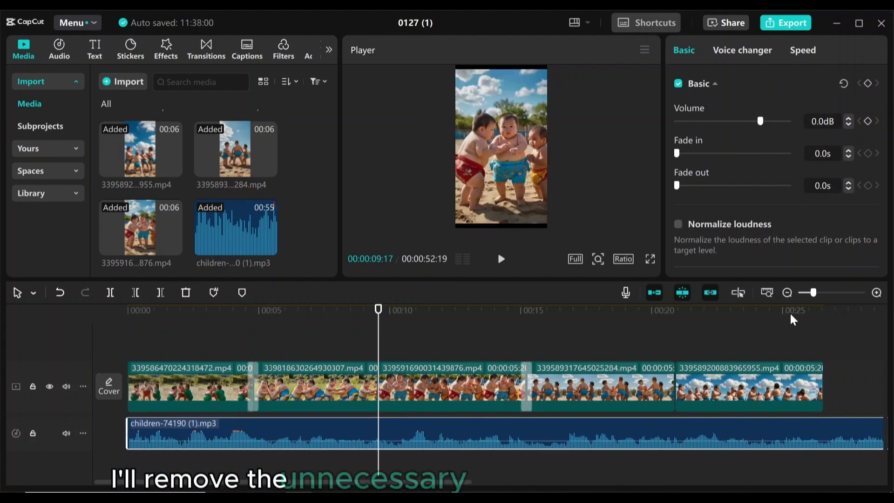
Split the children audio clip just past the last video clip, delete the excess, and trim its end to match the video
{"action": "left_click", "coordinate": [831, 323]}
{"action": "key", "text": "ctrl+b"}
{"action": "key", "text": "Delete"}
{"action": "left_click", "coordinate": [630, 443]}
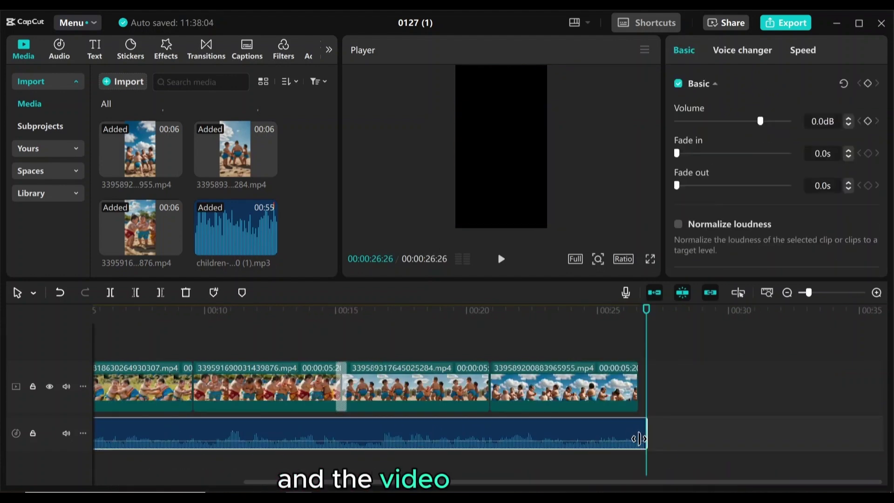
{"action": "left_click_drag", "start_coordinate": [645, 440], "coordinate": [638, 439]}
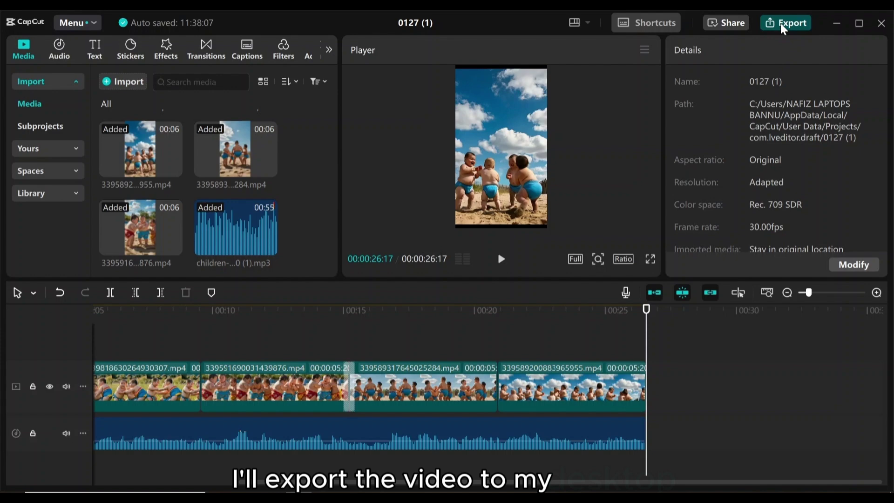
Open the export settings for the finished video
{"action": "left_click", "coordinate": [785, 24]}
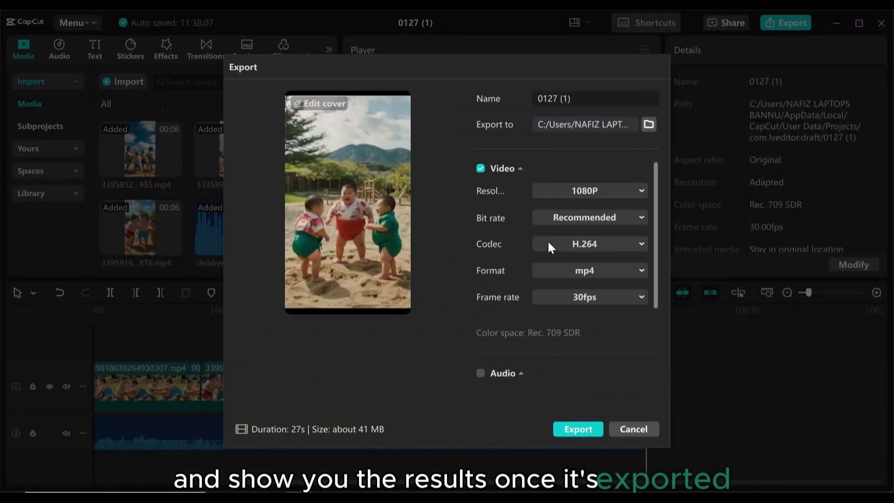